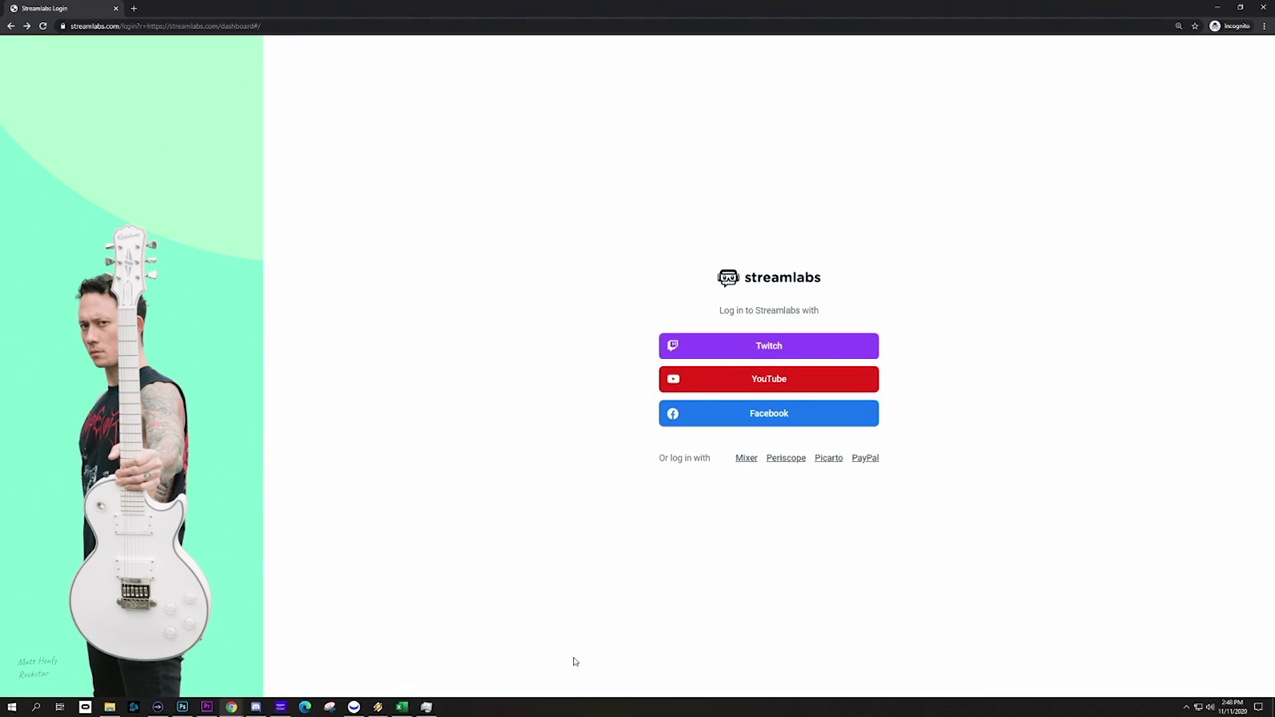
Log in to Streamlabs with Twitch and bring up the Widget Gallery window.
left_click(804, 348)
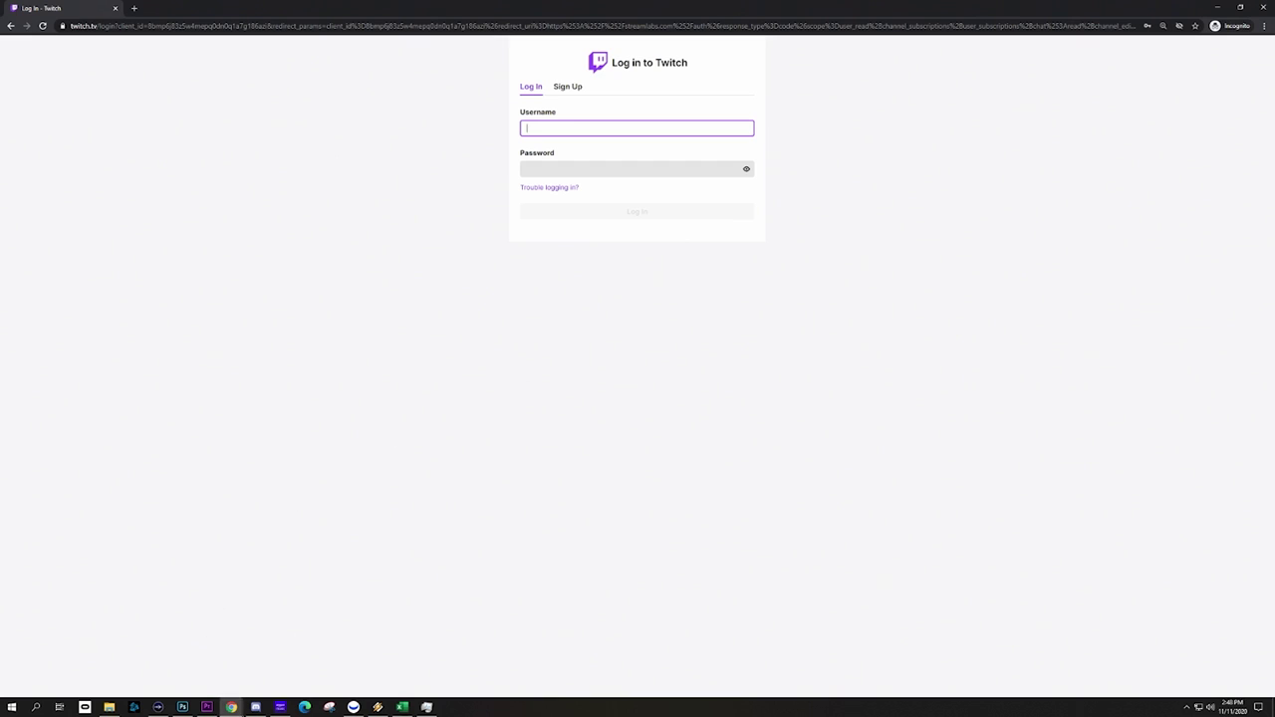
mouse_move(231, 706)
left_click(485, 665)
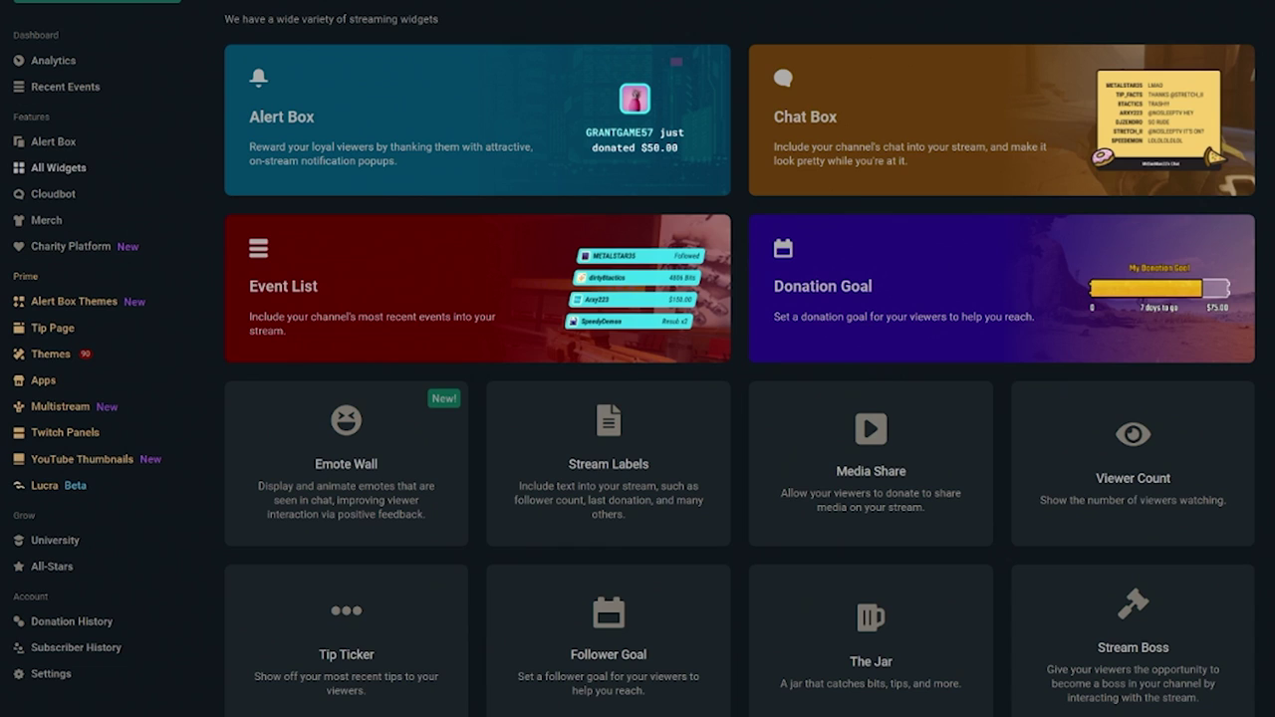
left_click(946, 140)
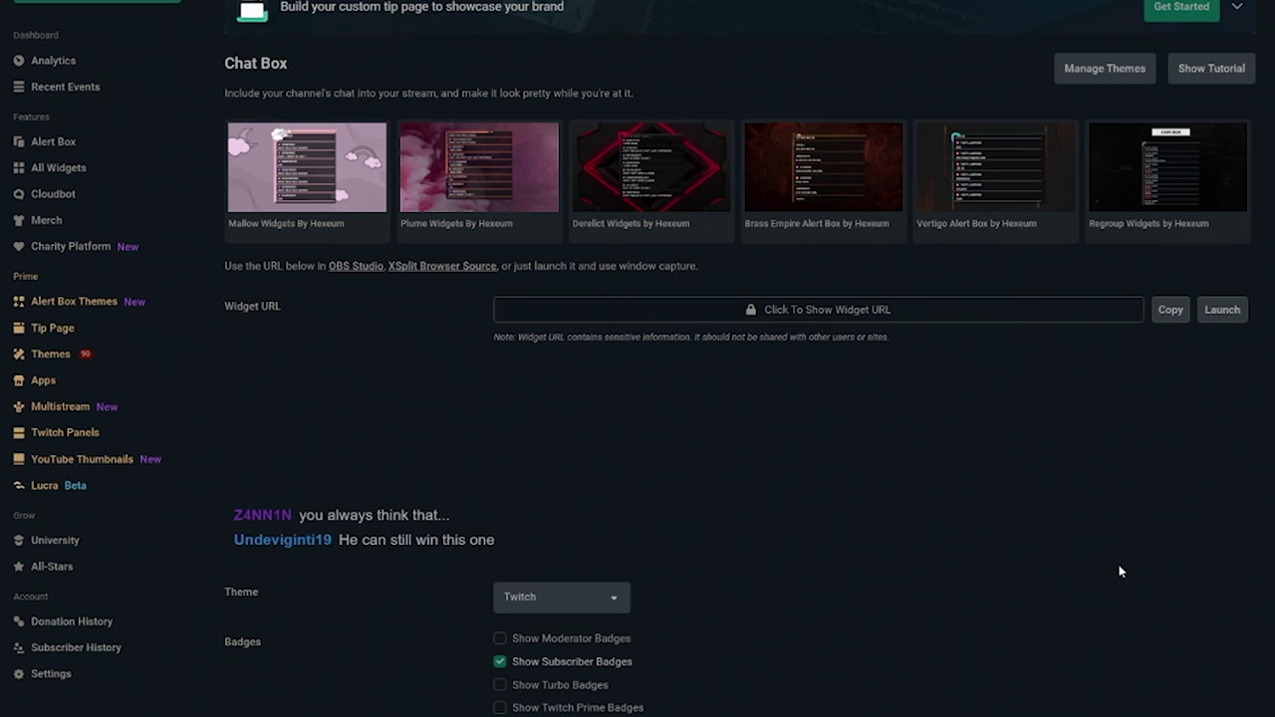
Try the Boxed and Clean chat themes, returning to Twitch after each.
scroll(1105, 569, "down", 3)
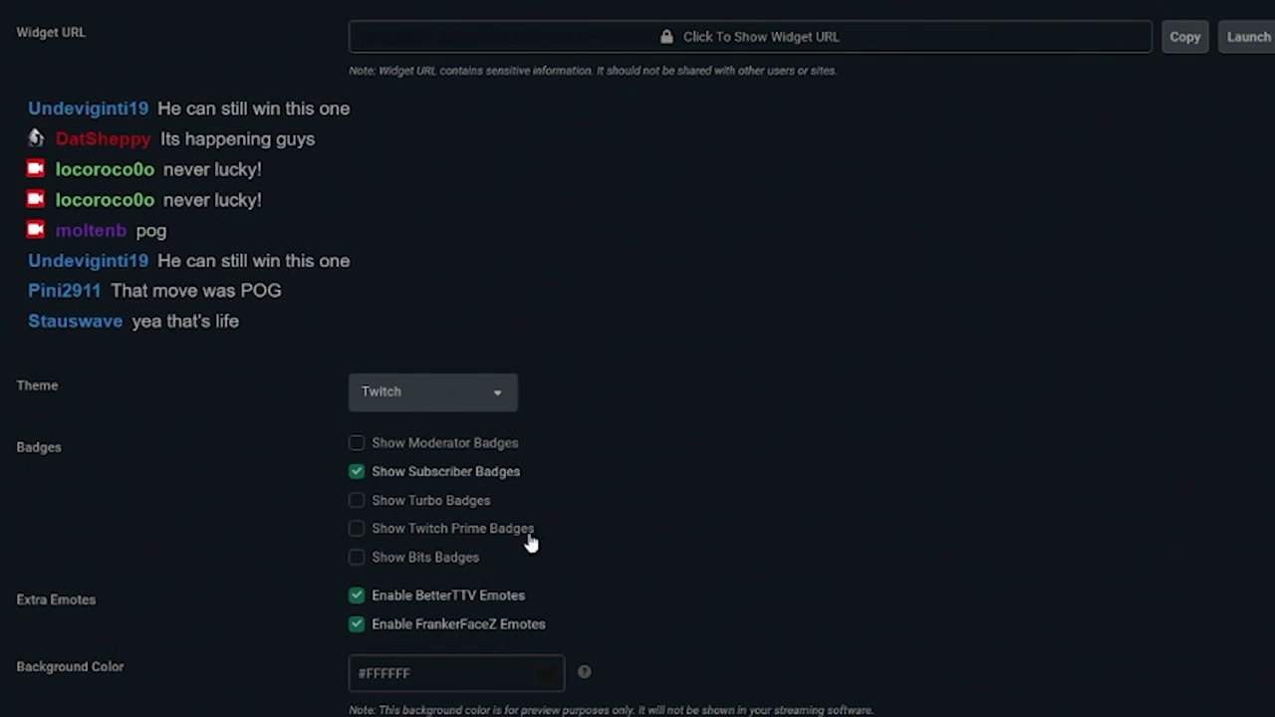
left_click(483, 396)
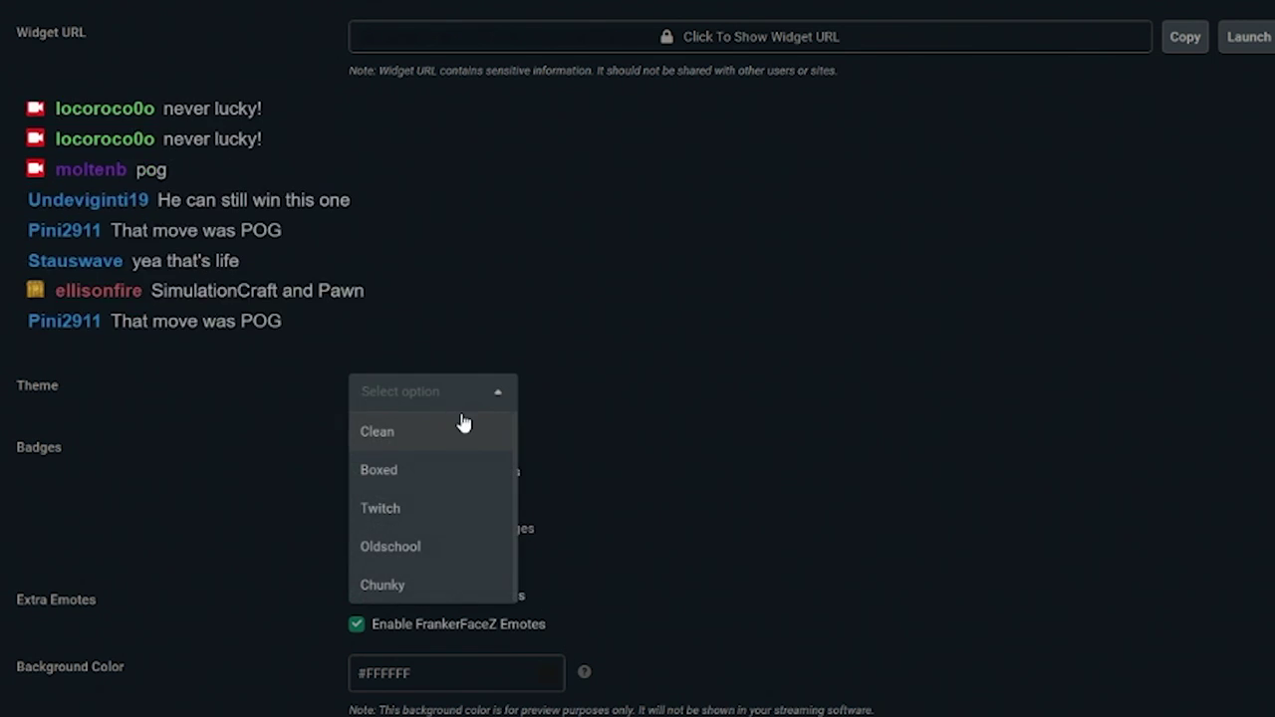
left_click(416, 478)
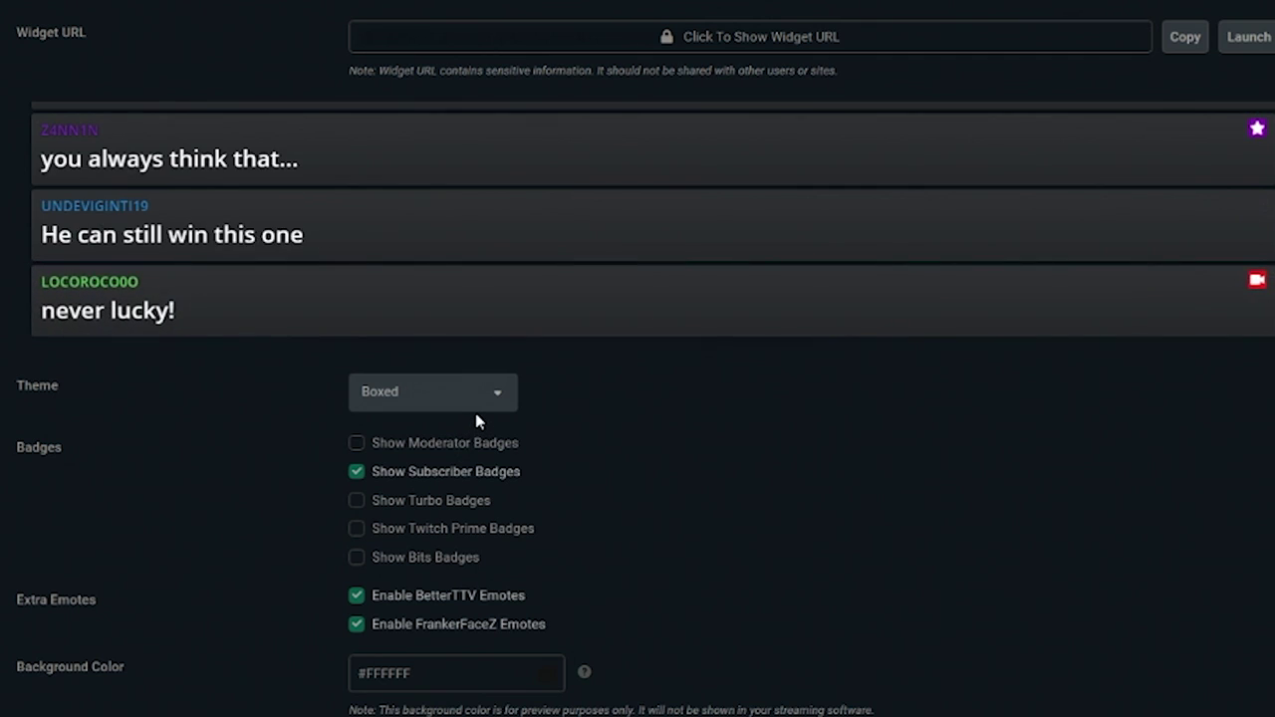
left_click(474, 409)
left_click(488, 516)
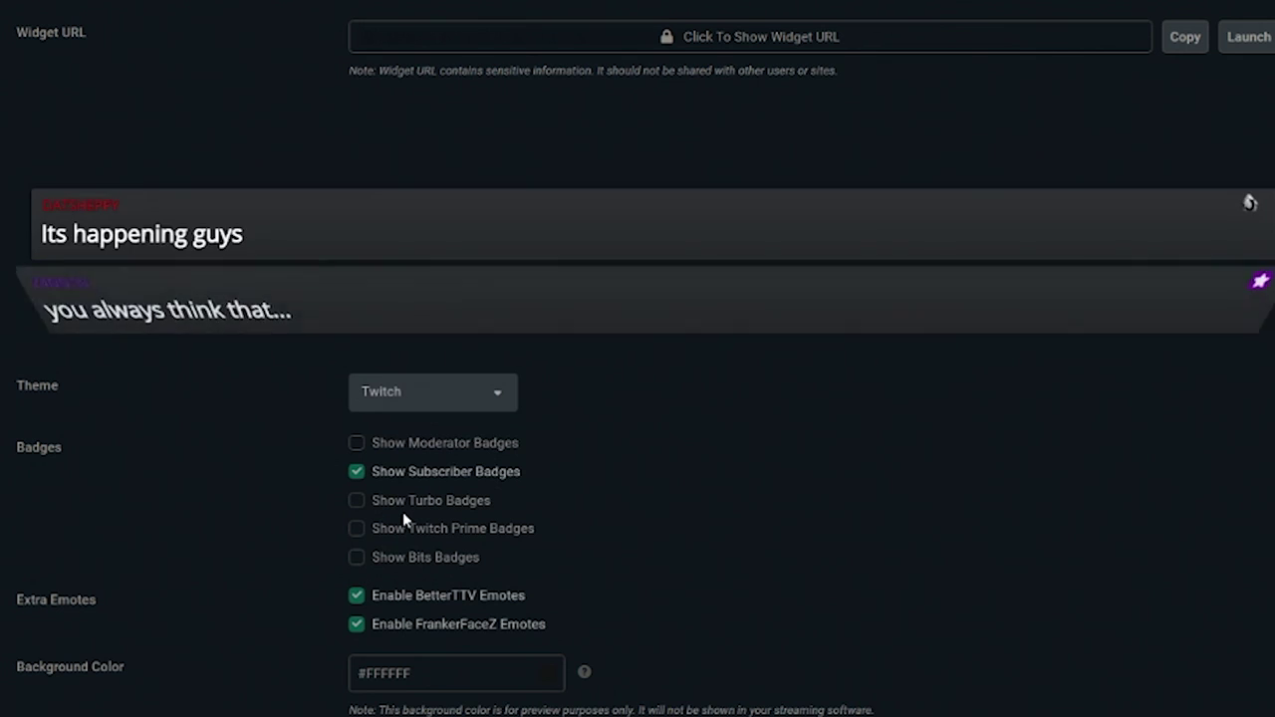
left_click(444, 390)
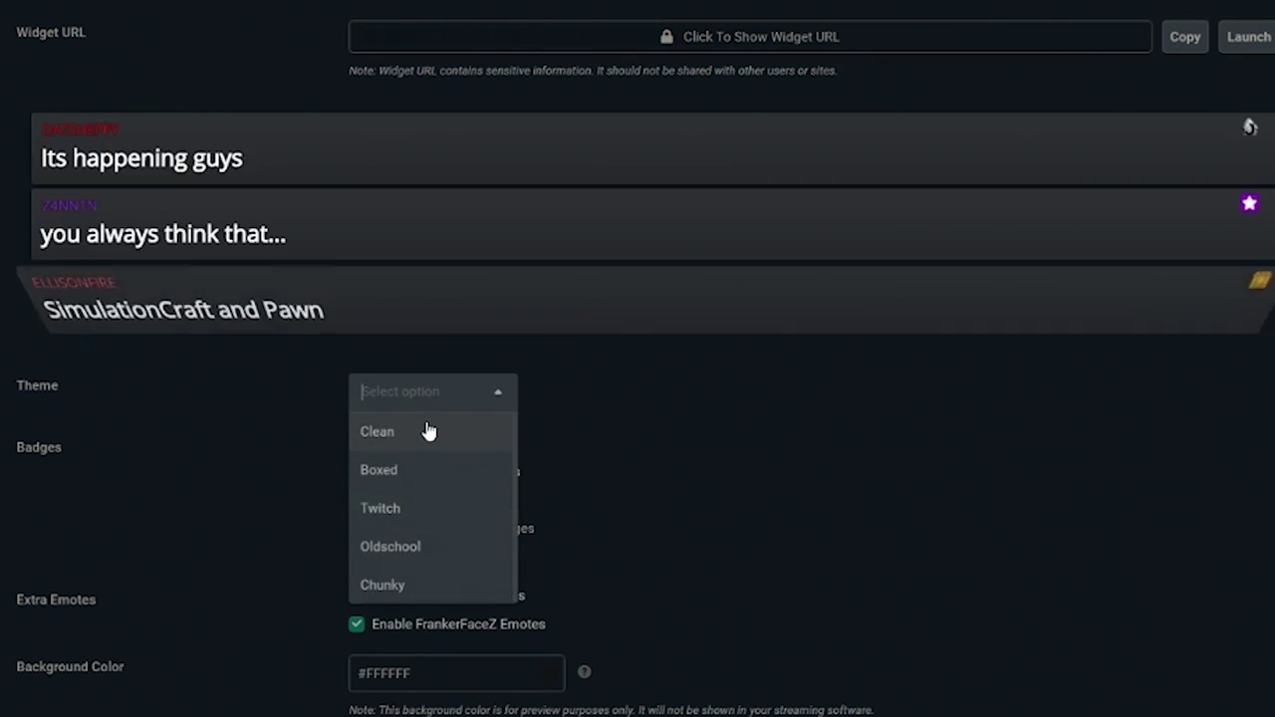
left_click(427, 432)
left_click(425, 391)
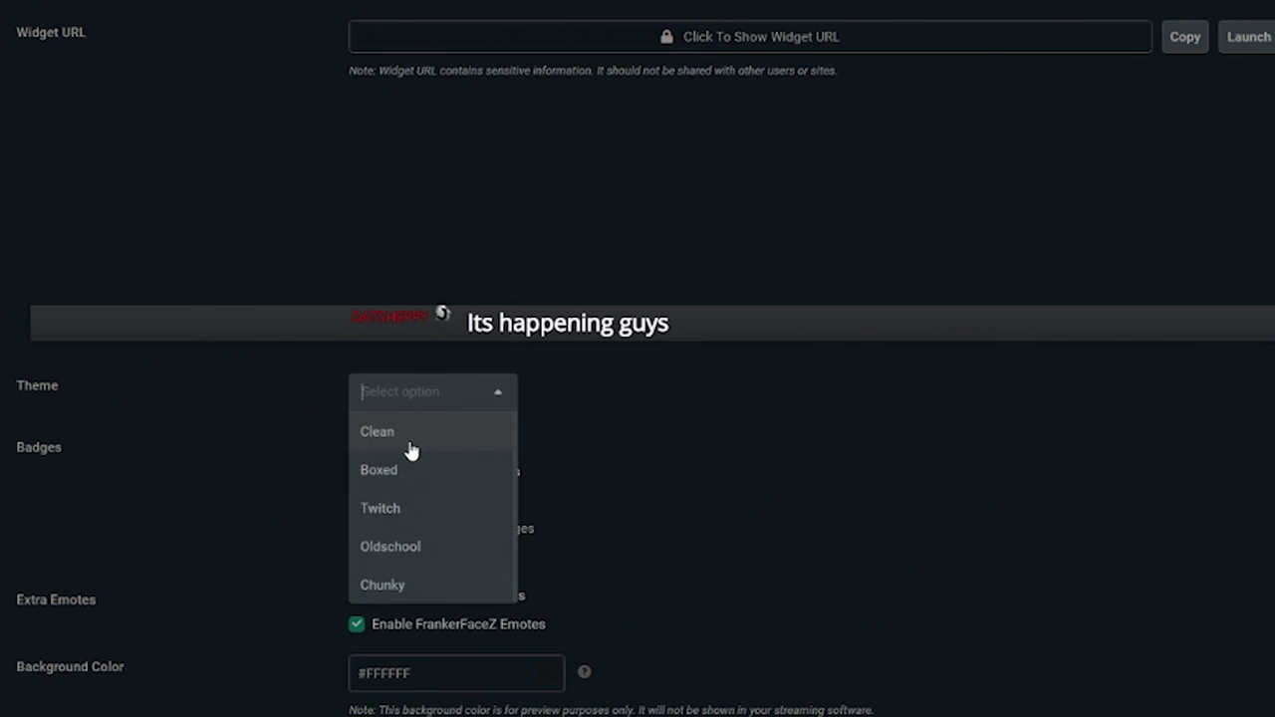
left_click(395, 506)
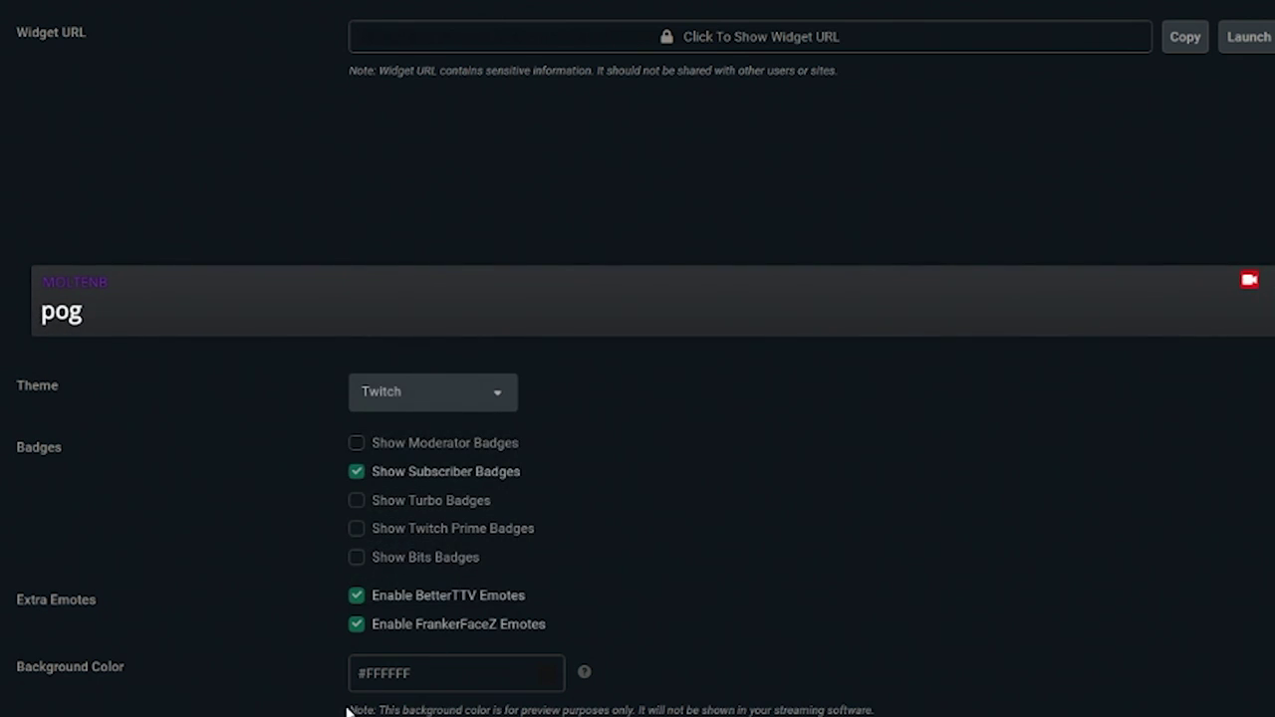
Preview Chunky, Clean and Boxed themes, settle on Twitch, and show moderator badges.
left_click_drag(348, 711, 889, 713)
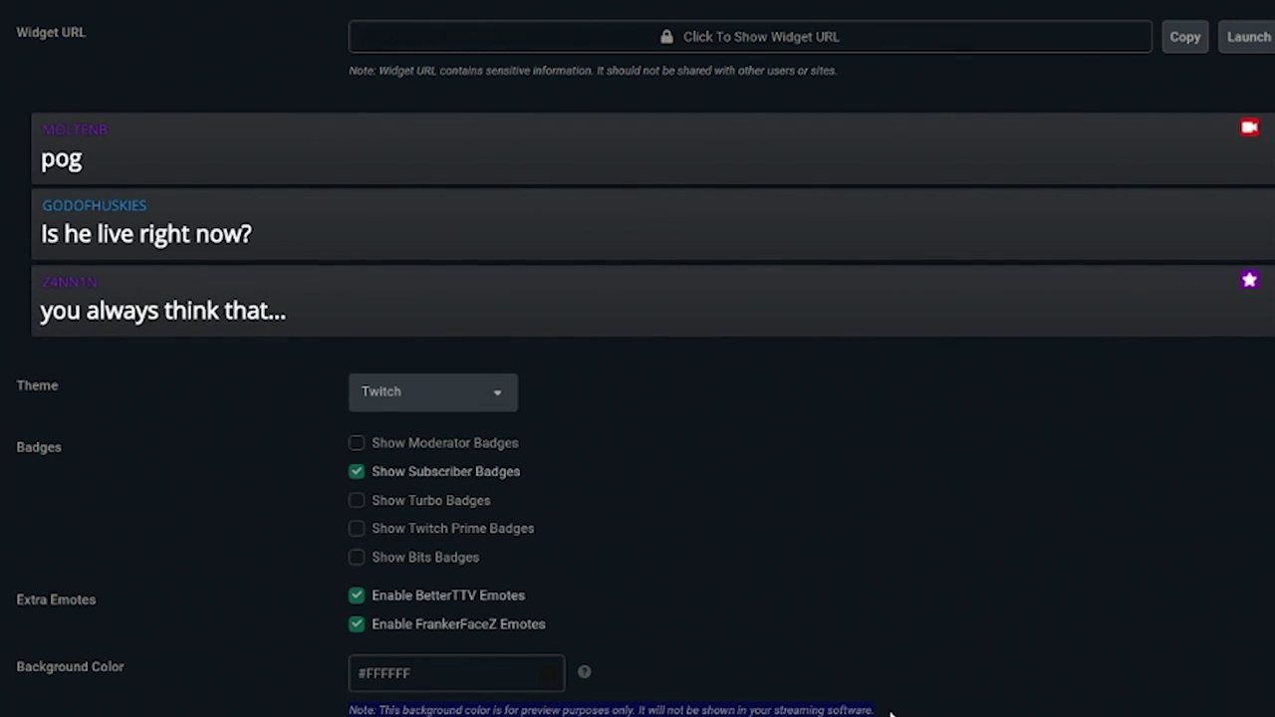
left_click(495, 400)
left_click(400, 584)
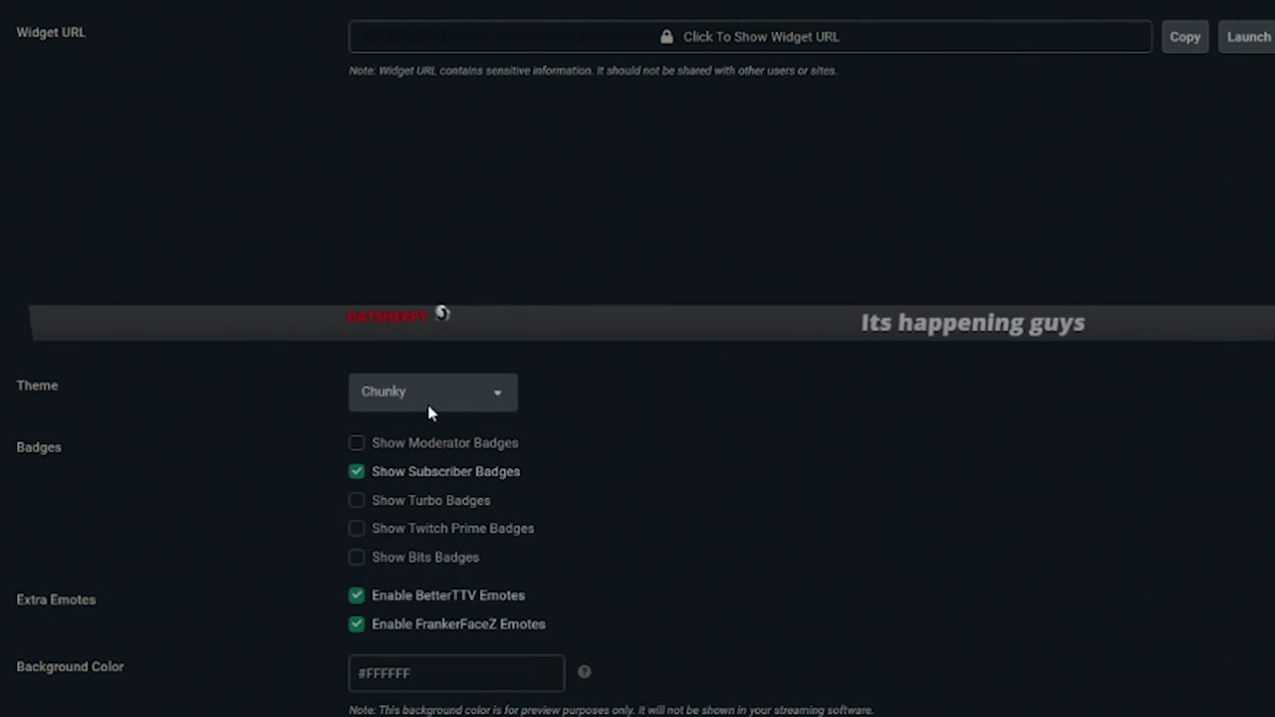
left_click(427, 400)
left_click(418, 431)
left_click(442, 394)
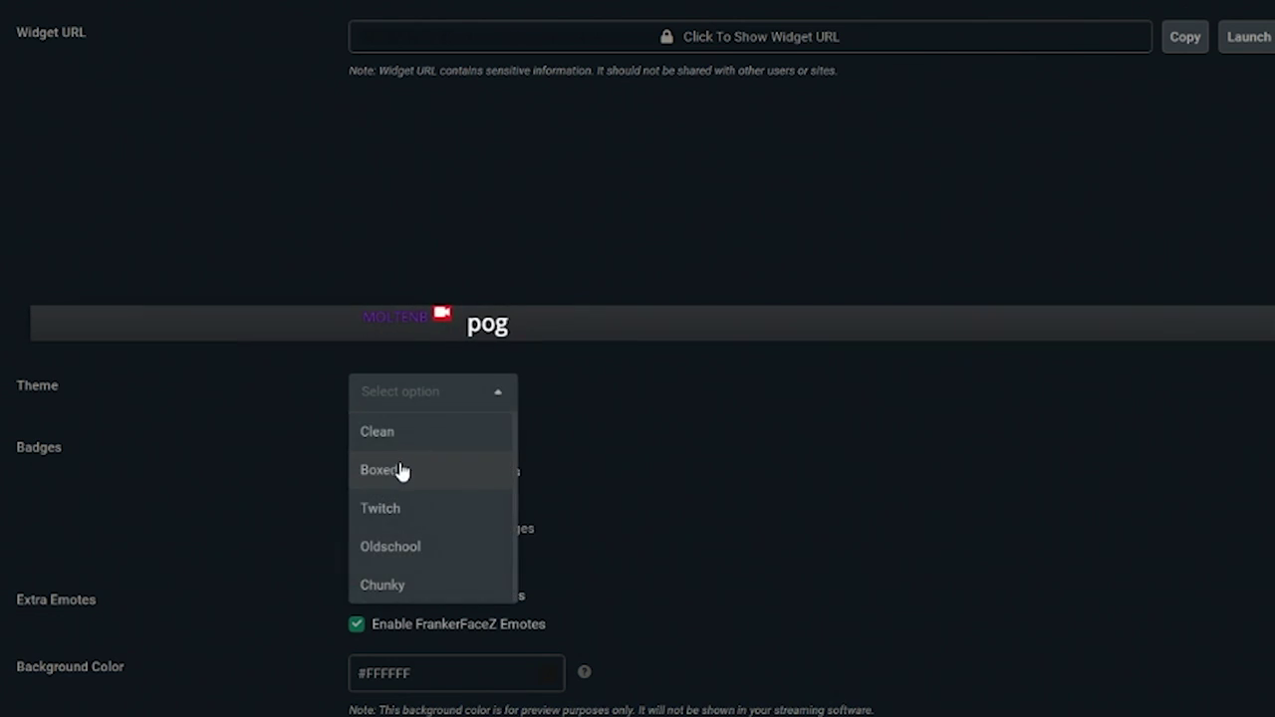
left_click(402, 470)
left_click(426, 402)
left_click(404, 502)
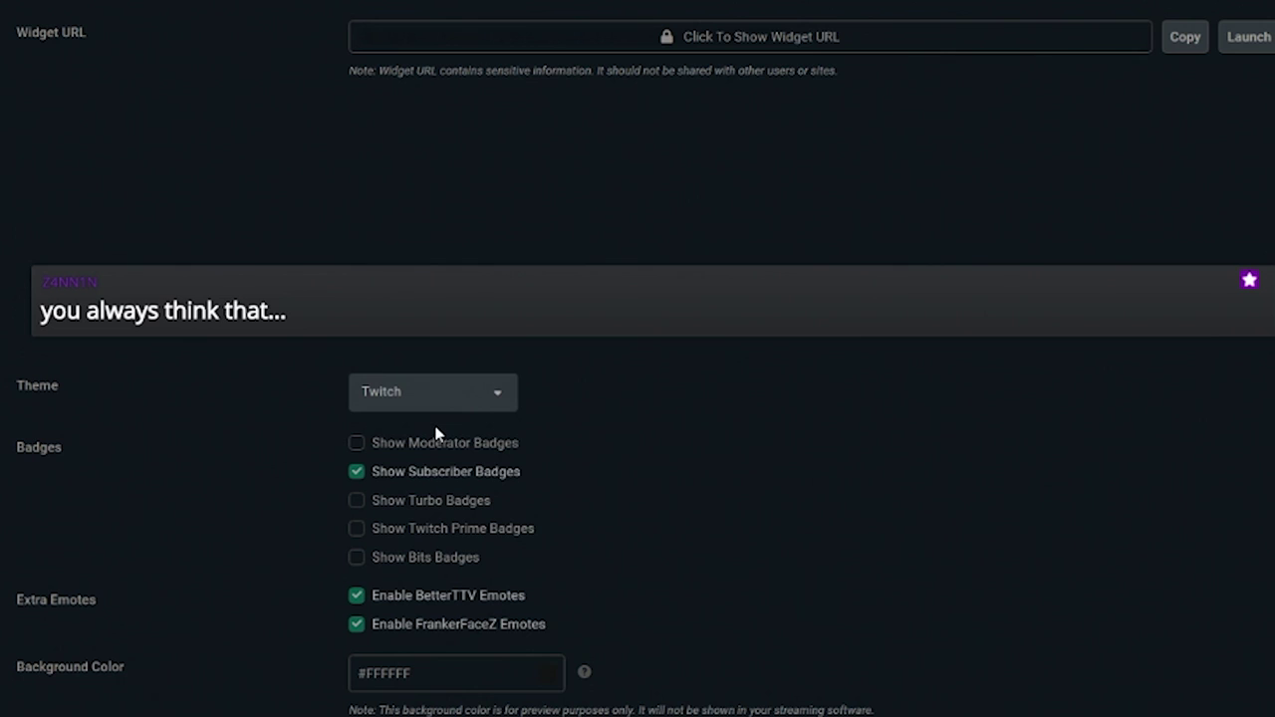
left_click(357, 448)
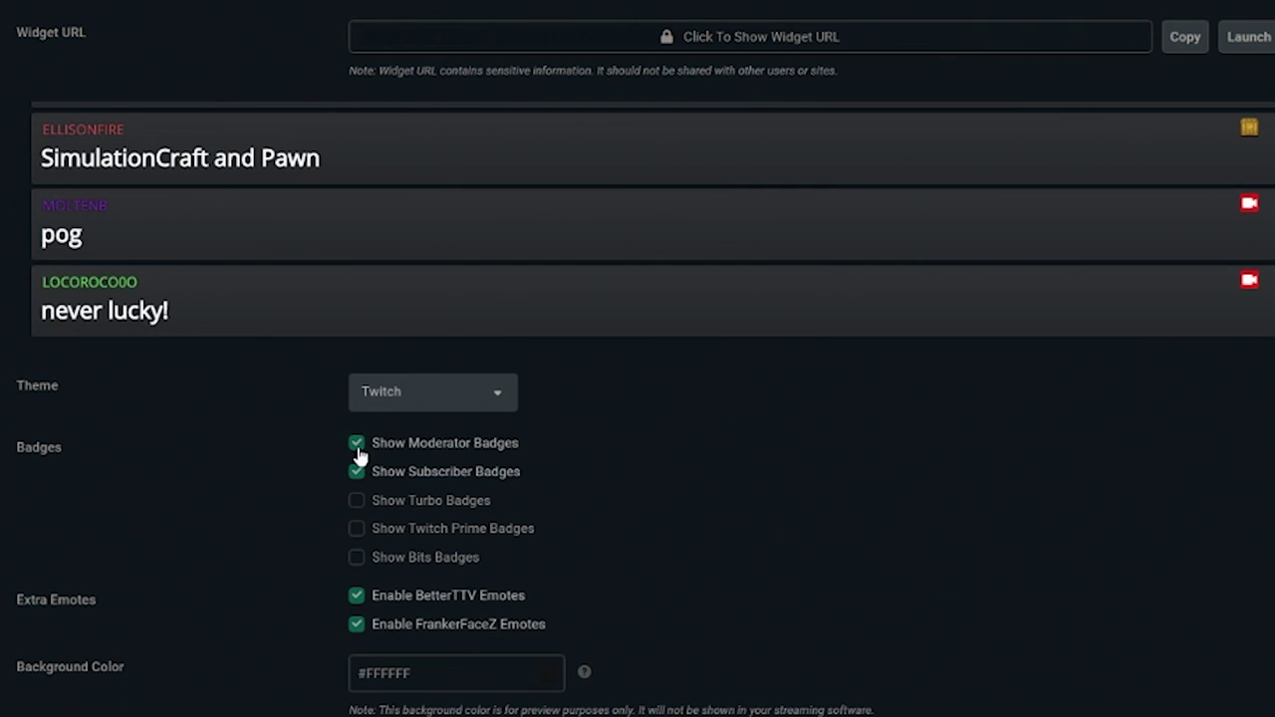
left_click(357, 500)
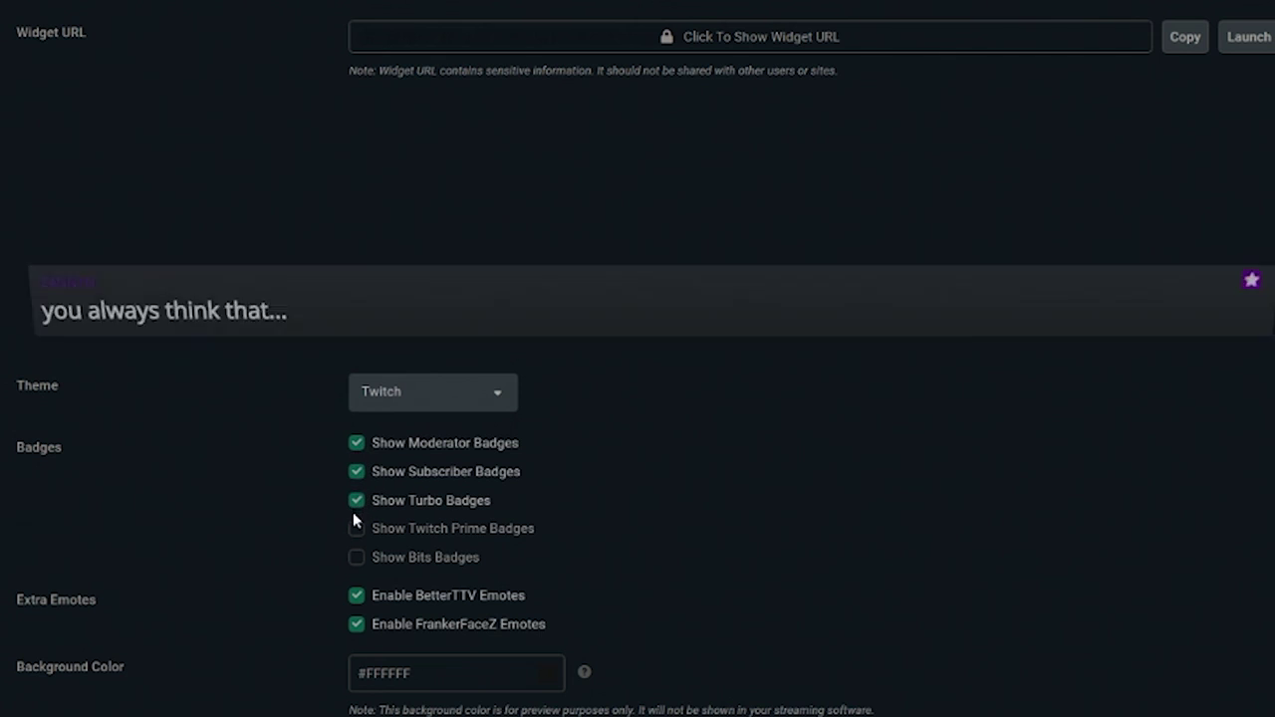
left_click(357, 532)
left_click(363, 564)
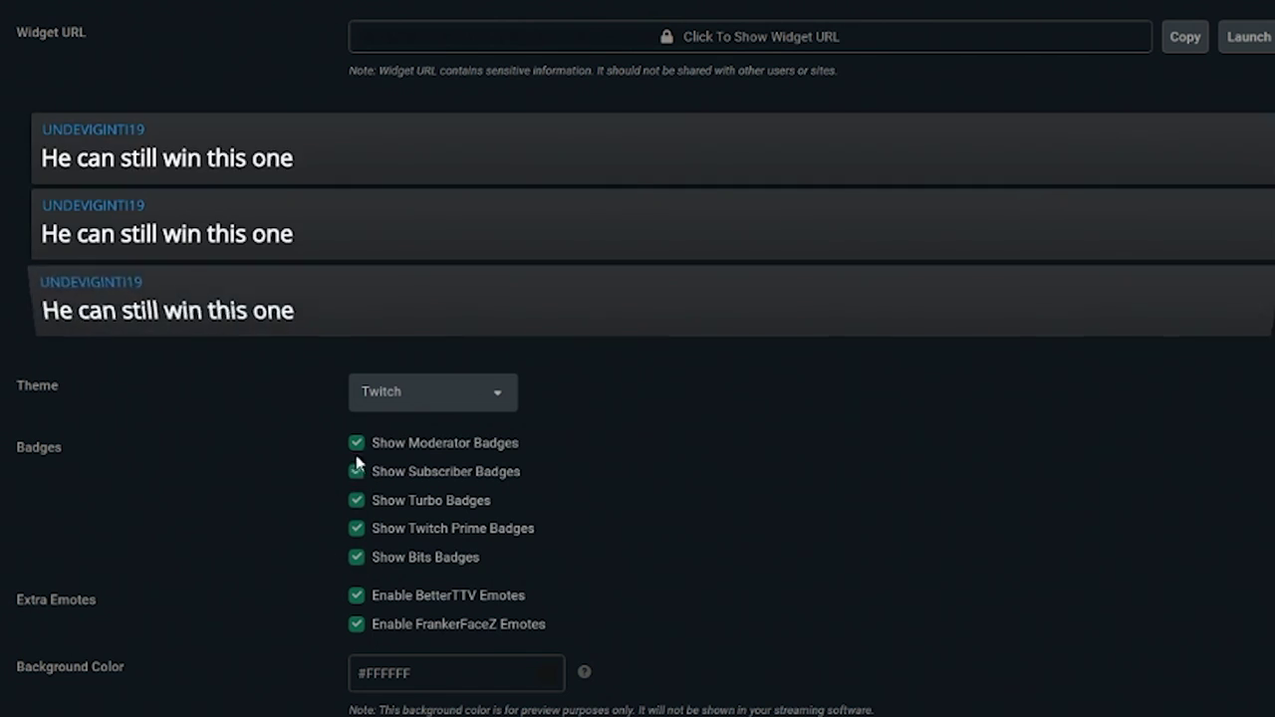
left_click(356, 444)
left_click(357, 500)
left_click(356, 528)
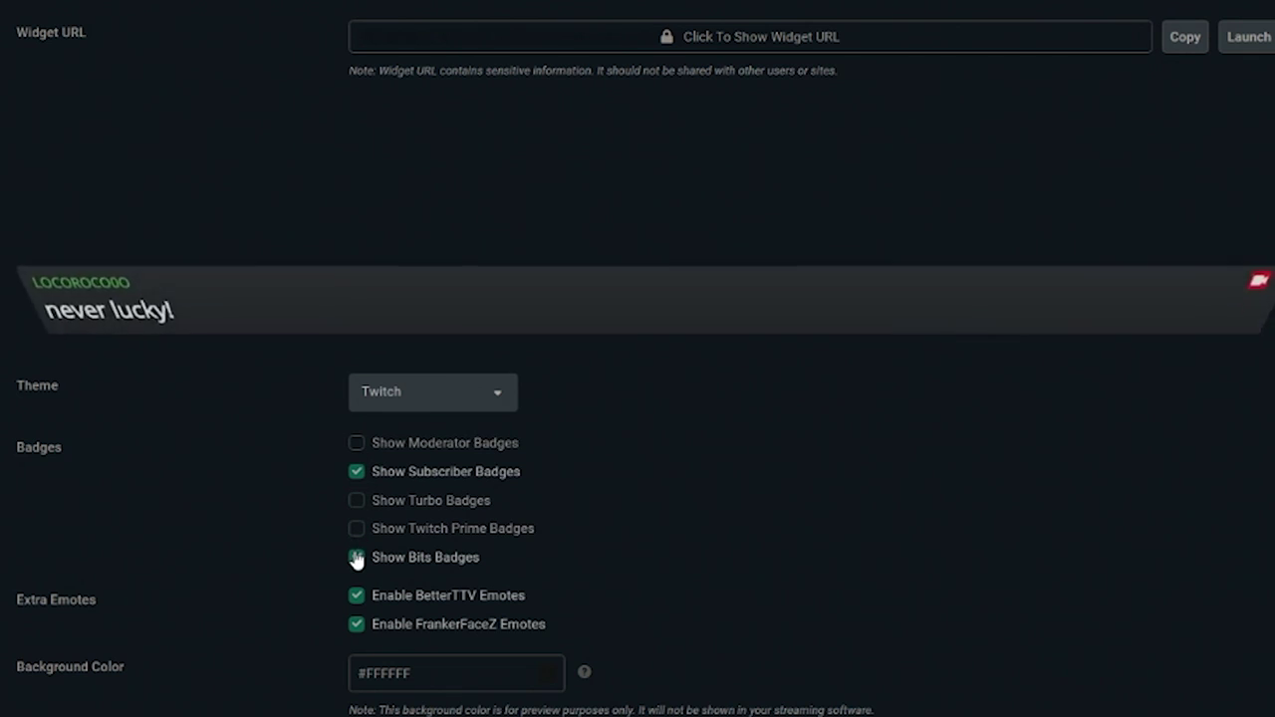
left_click(356, 557)
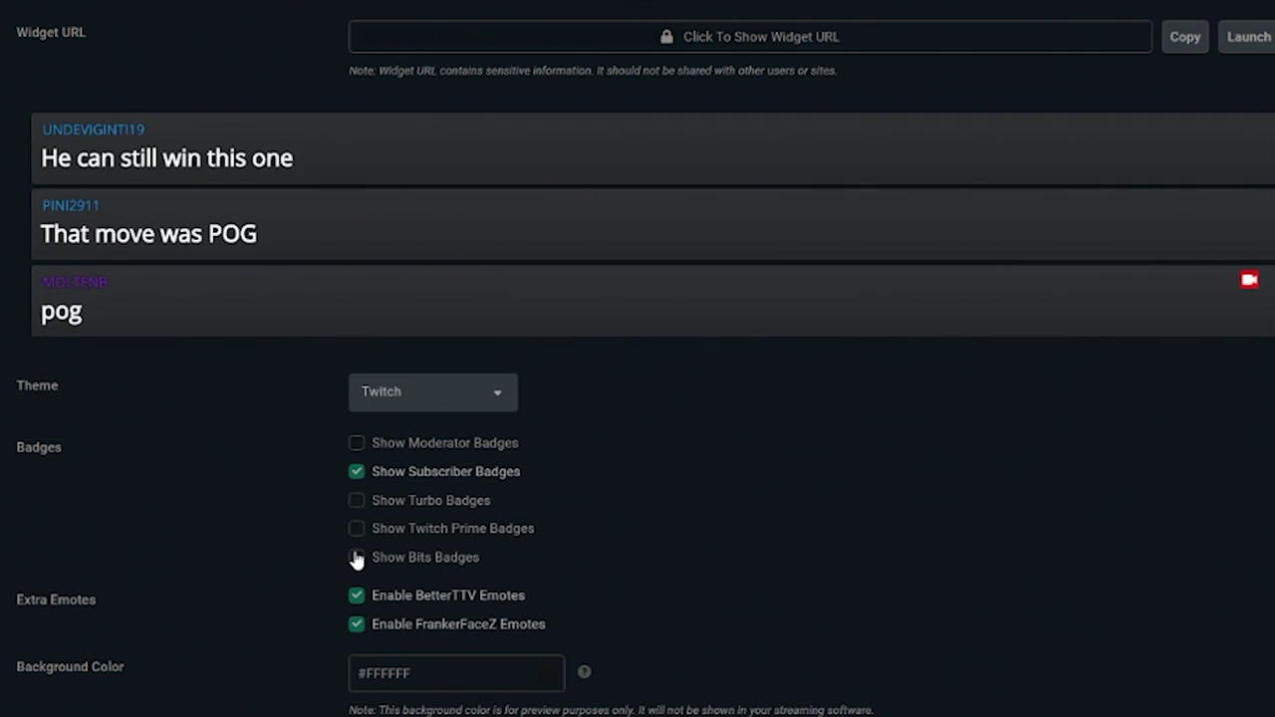
scroll(781, 595, "down", 2)
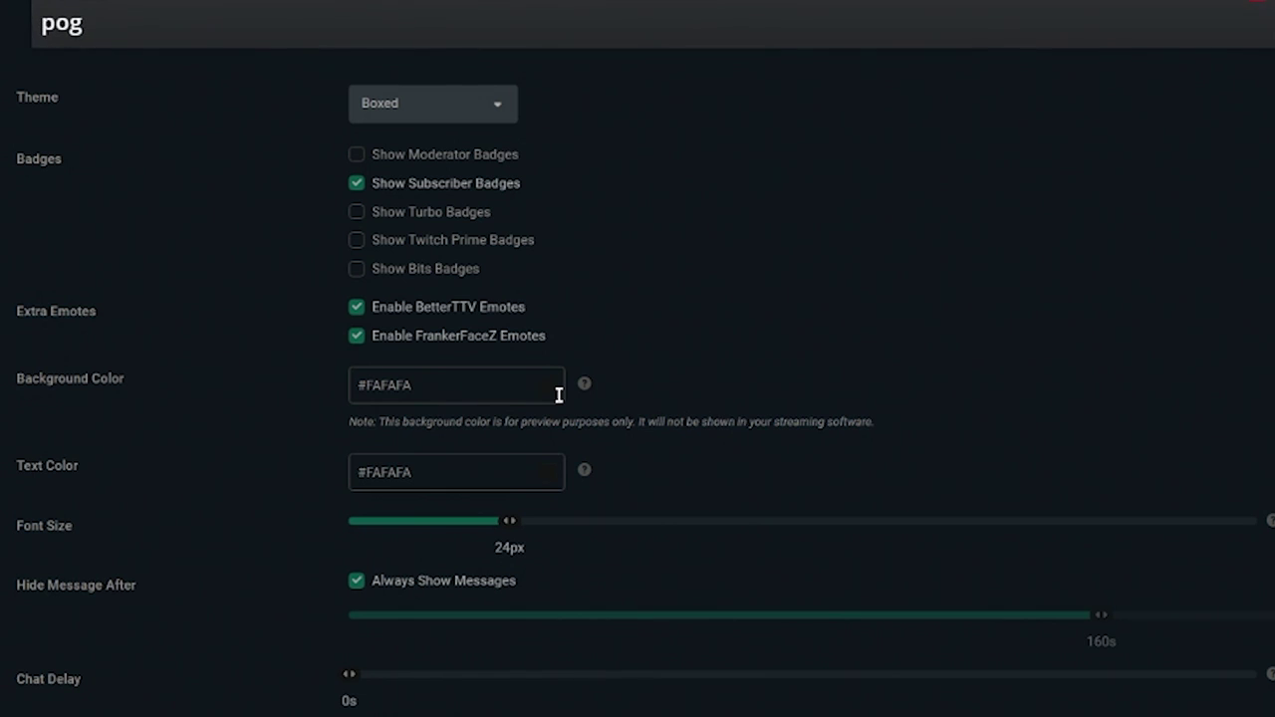
Scroll down the Chat Box settings past the #FAFAFA colour fields.
mouse_move(587, 386)
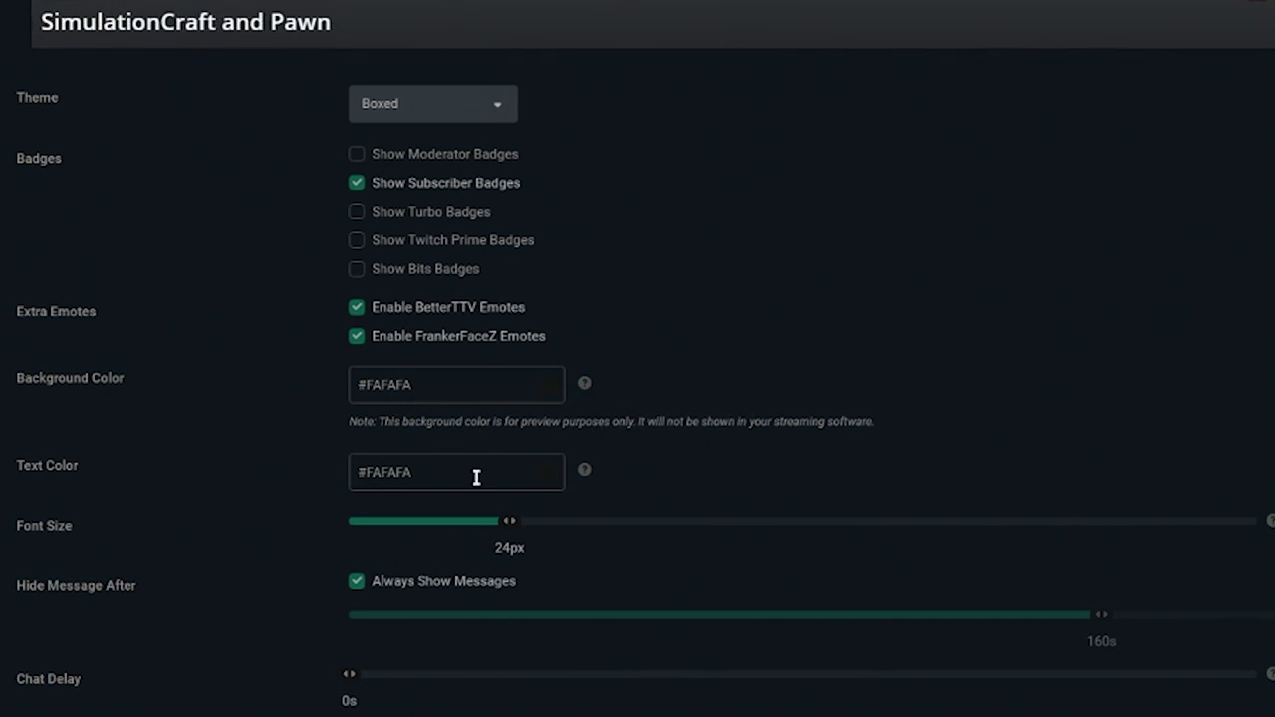
scroll(476, 478, "down", 2)
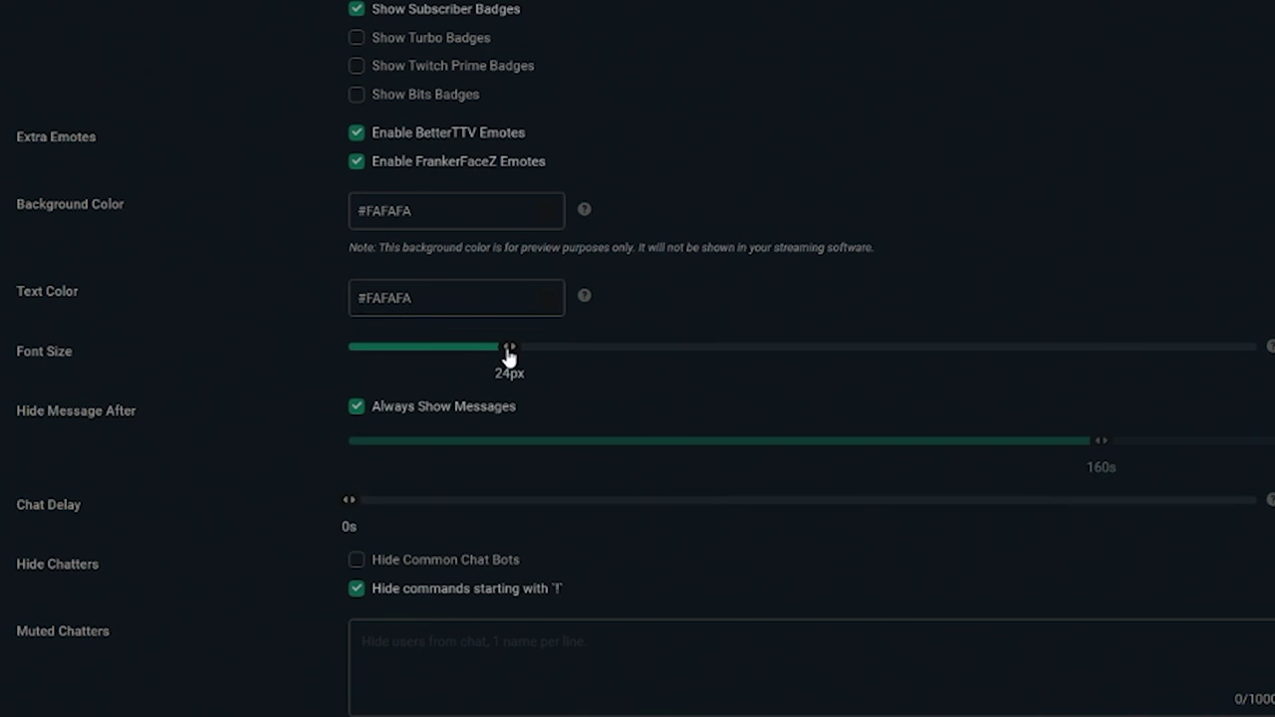
Increase the chat font size from 24px through 26px to 32px.
left_click_drag(508, 356, 545, 361)
left_click_drag(545, 361, 621, 367)
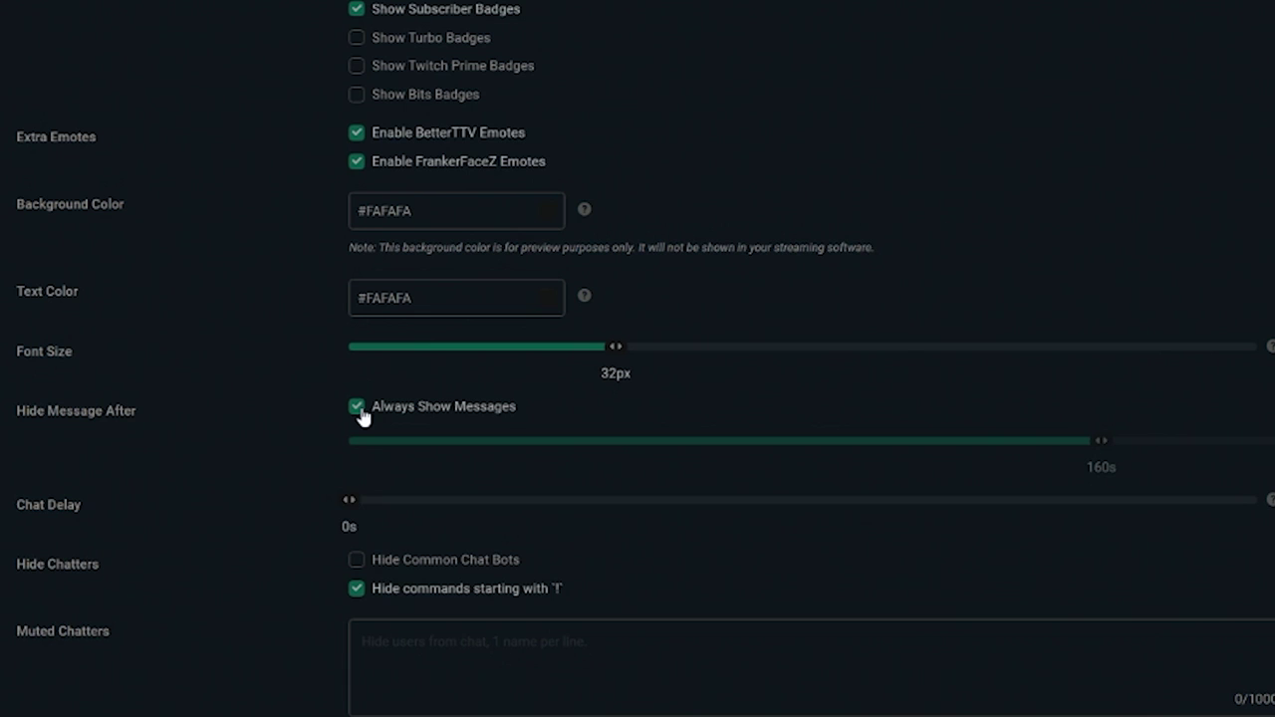
Turn off Always Show Messages and try the Hide Message After slider, settling at 65s.
scroll(262, 447, "up", 3)
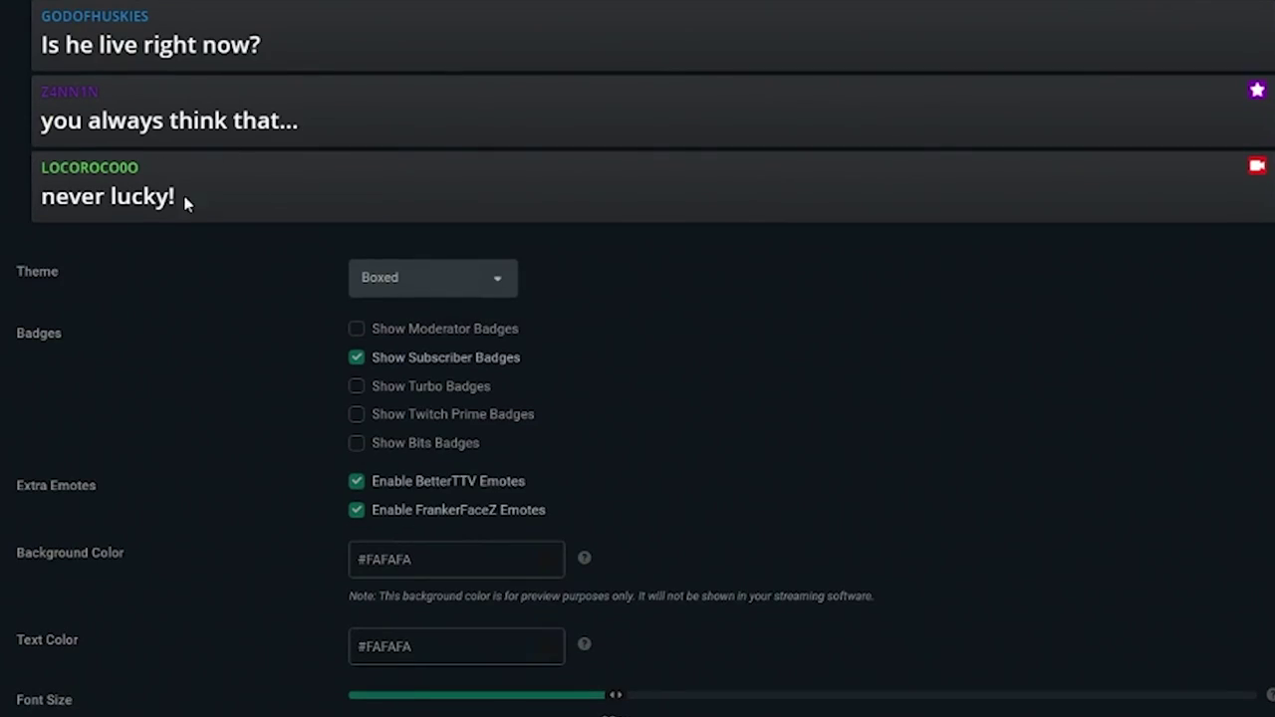
scroll(96, 401, "down", 2)
scroll(138, 581, "down", 1)
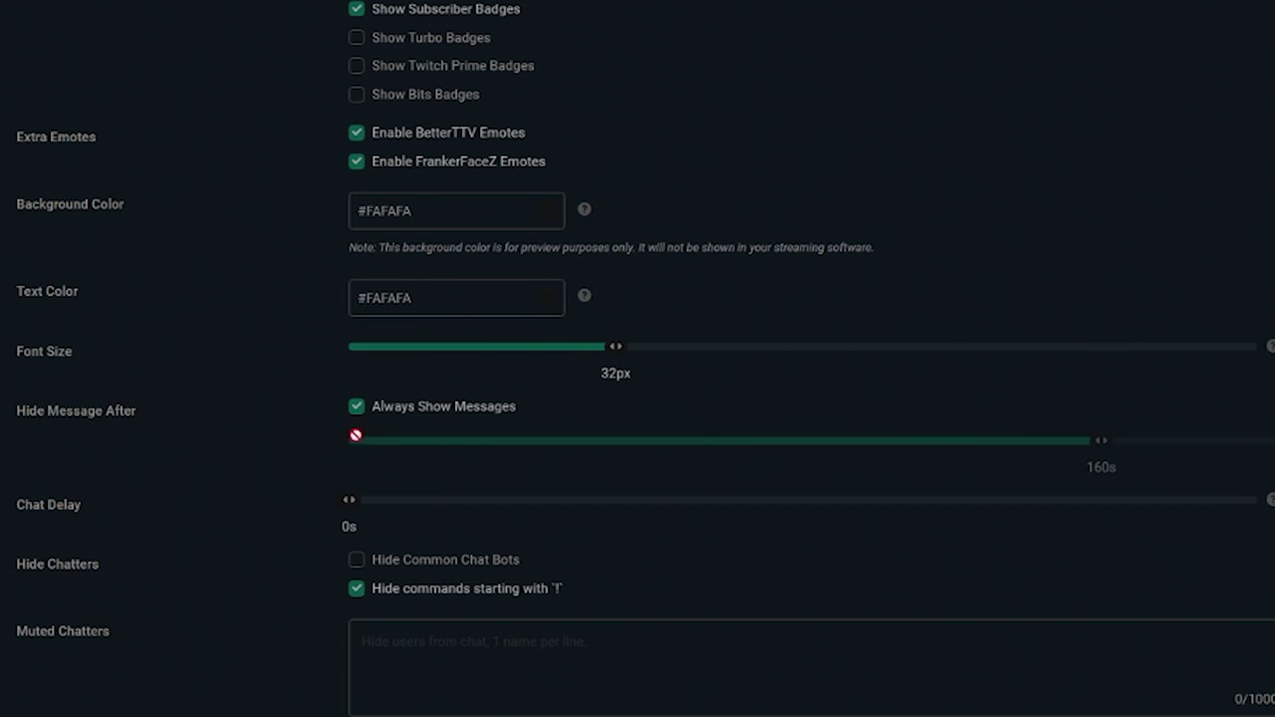
left_click(358, 410)
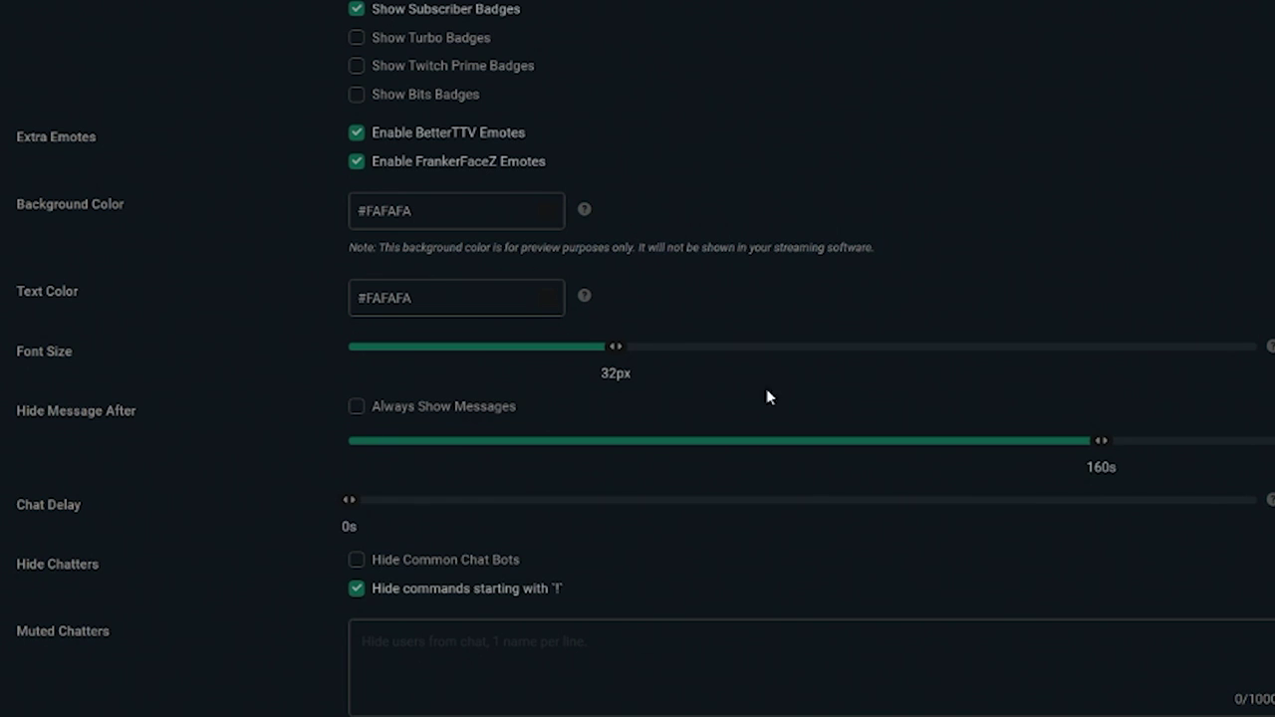
left_click_drag(1098, 441, 498, 452)
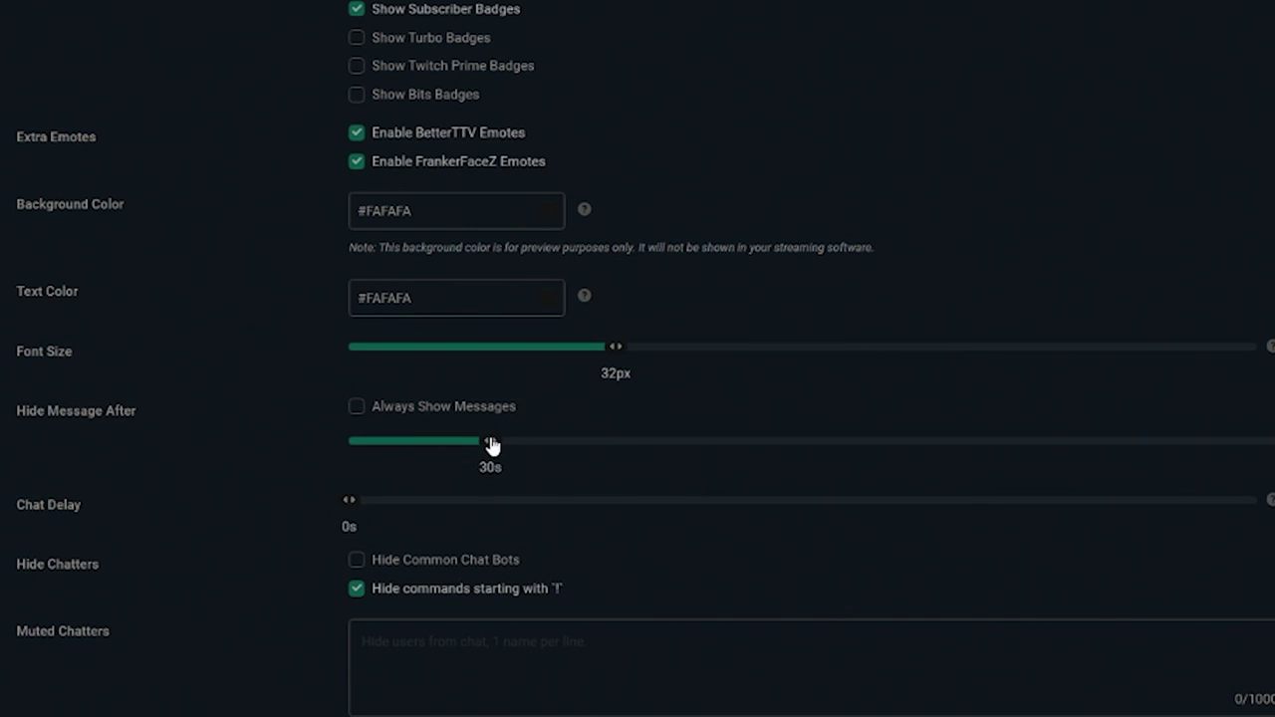
left_click_drag(491, 443, 779, 456)
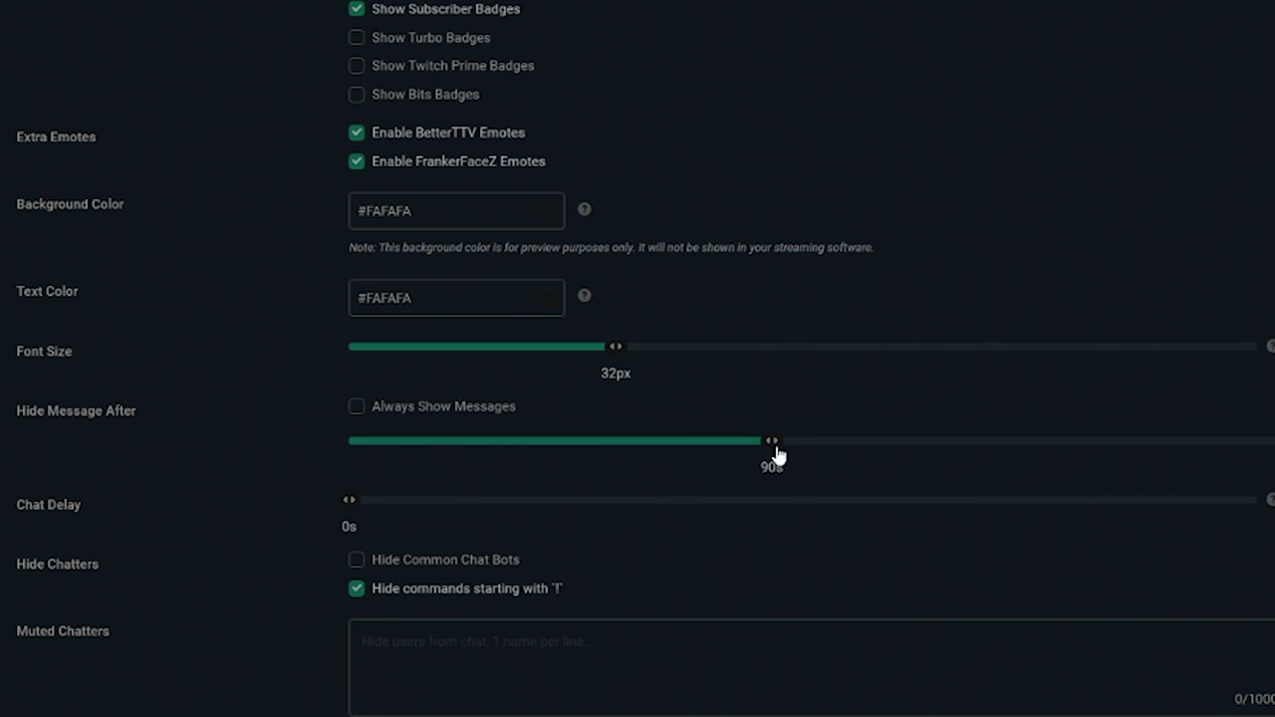
left_click_drag(777, 455, 655, 445)
Set Hide Message After to 155s and turn Always Show Messages back on.
left_click(409, 410)
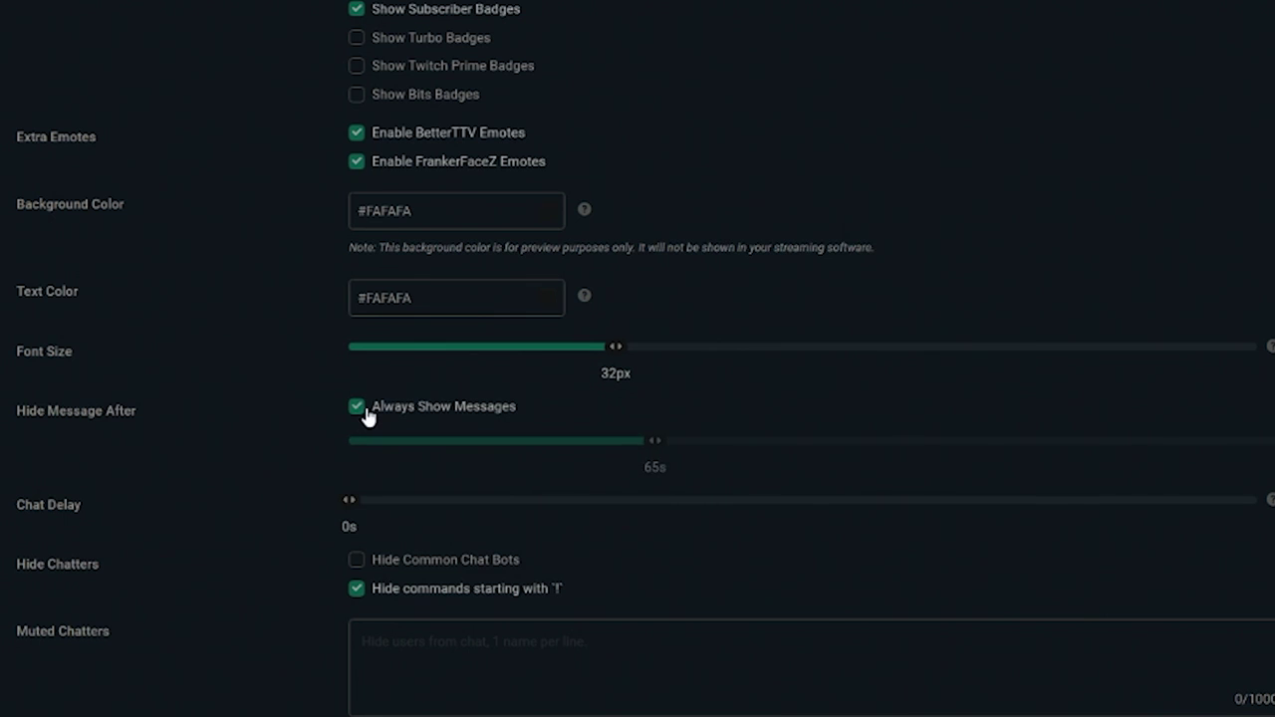
left_click(366, 416)
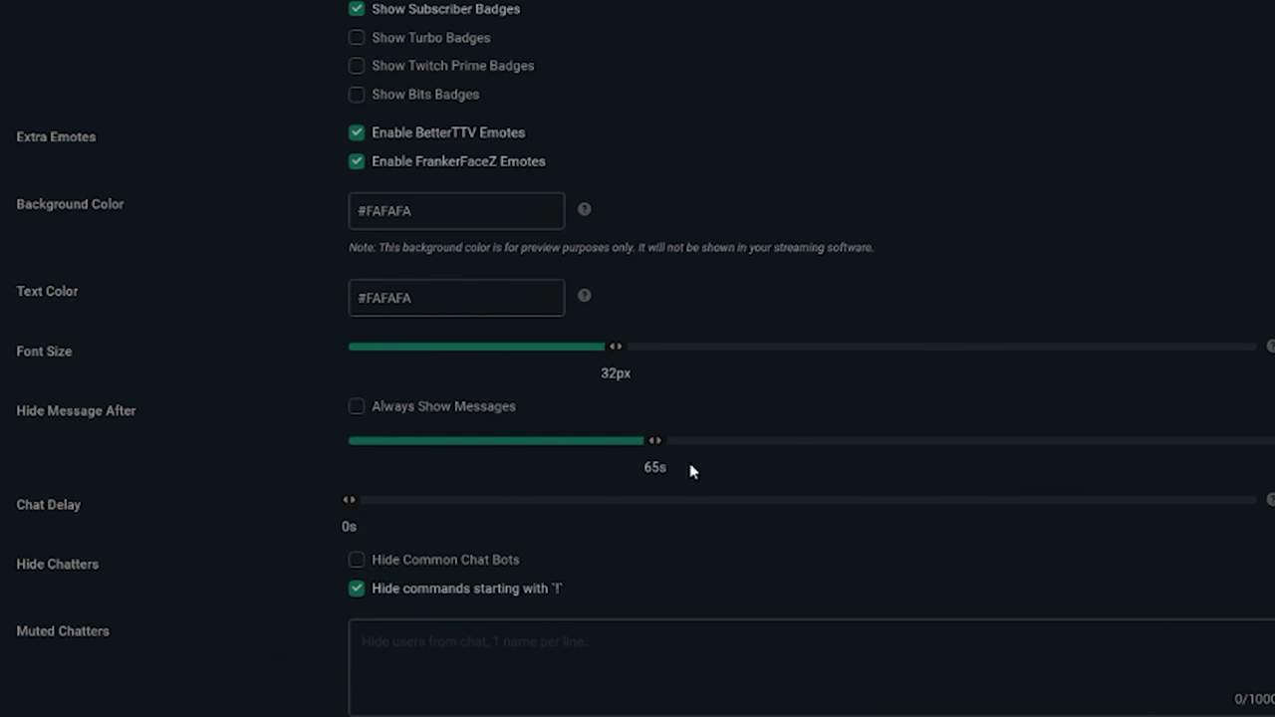
left_click_drag(658, 445, 1083, 444)
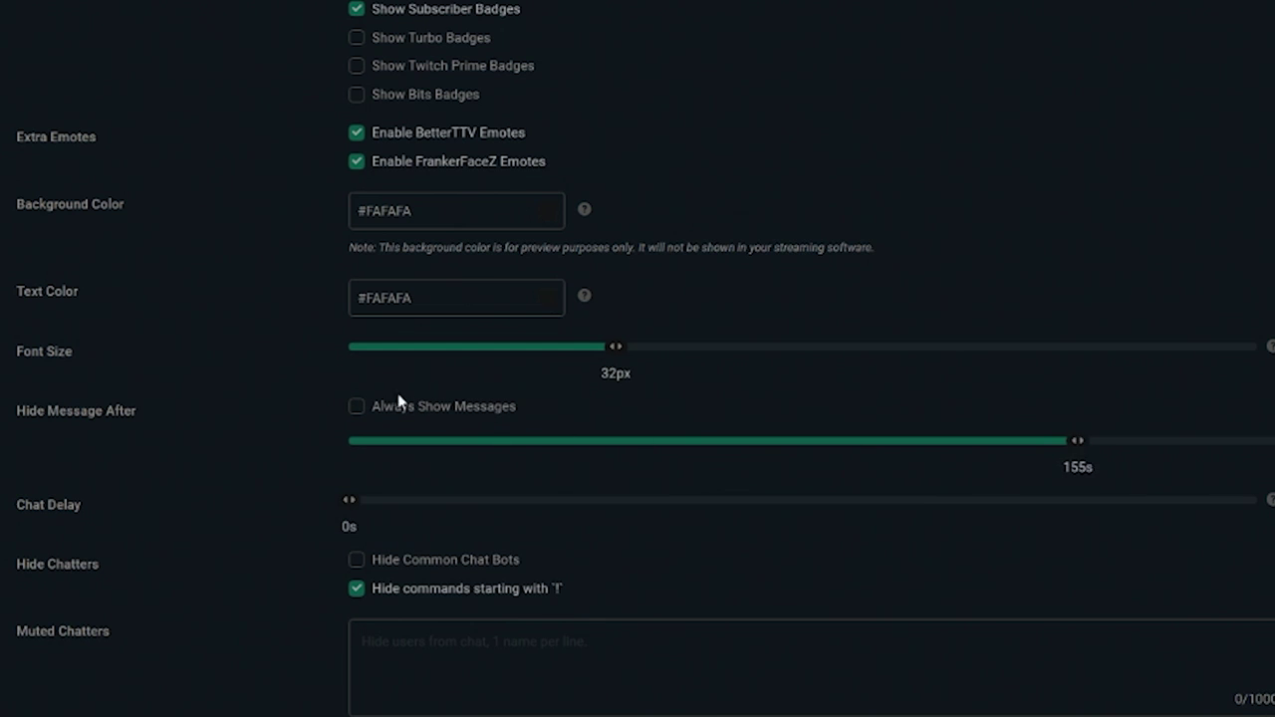
left_click(358, 415)
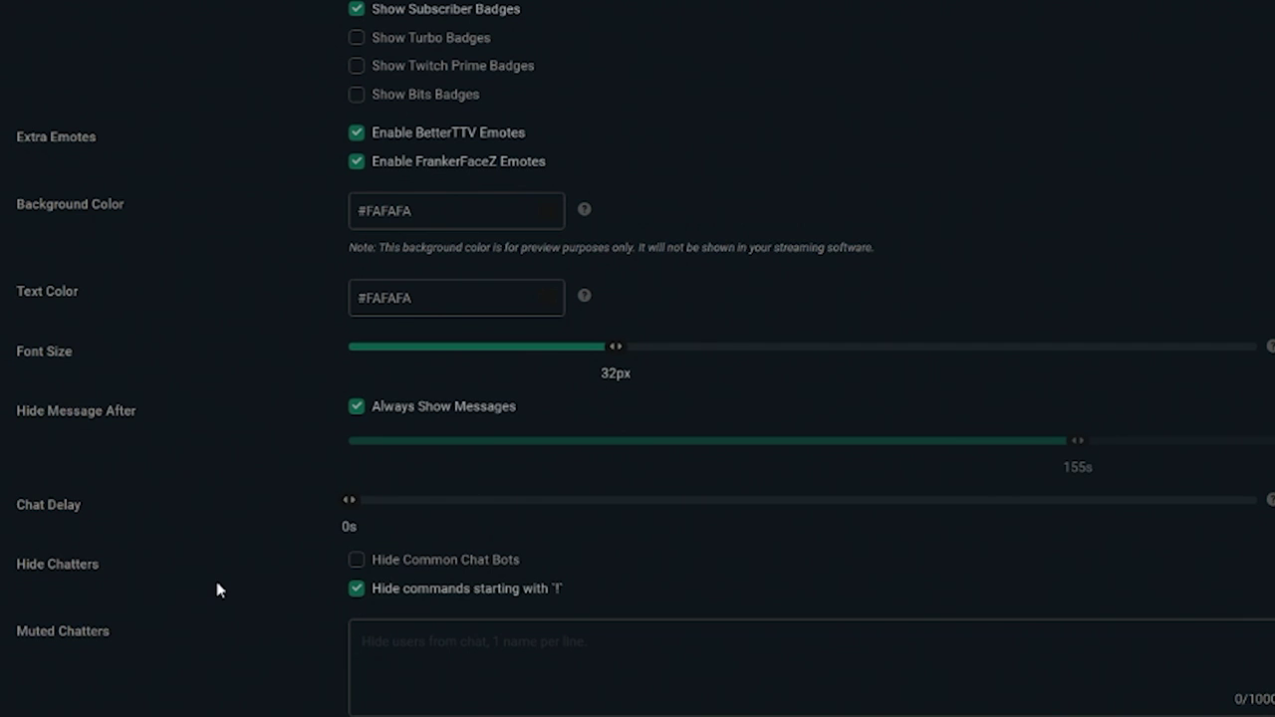
Enable Hide Common Chat Bots under Hide Chatters.
left_click(356, 560)
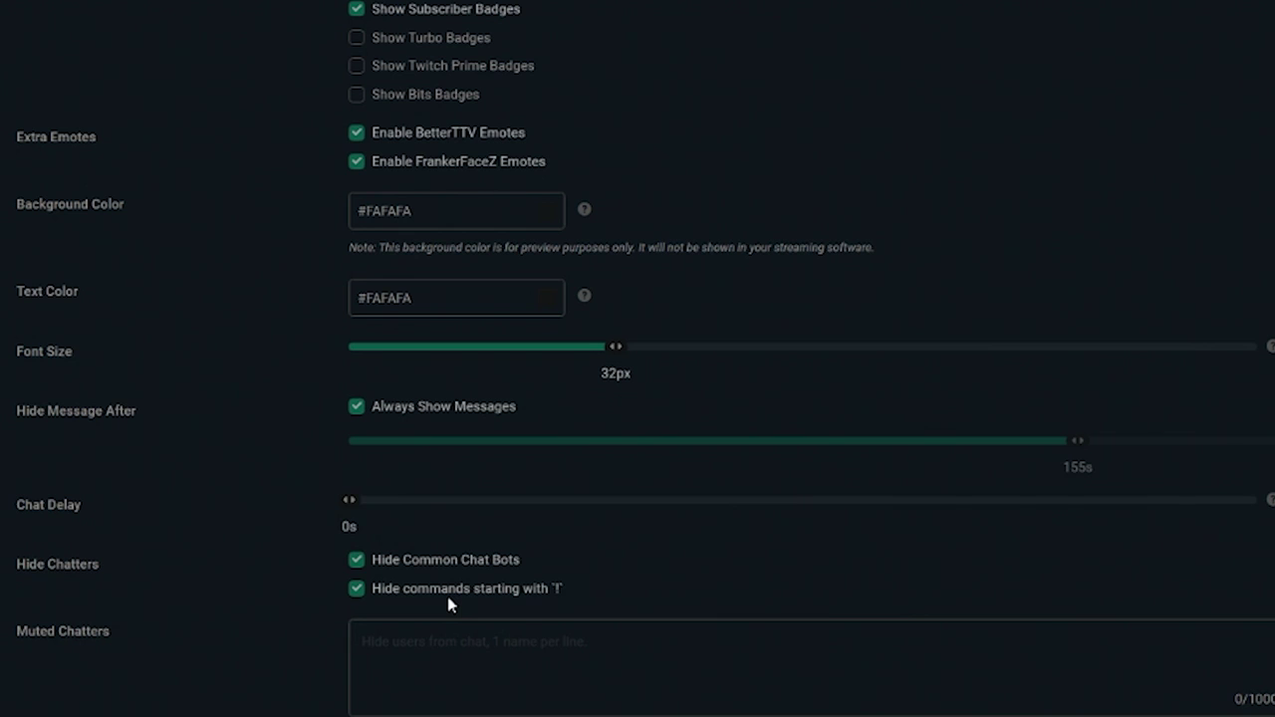
scroll(448, 605, "down", 2)
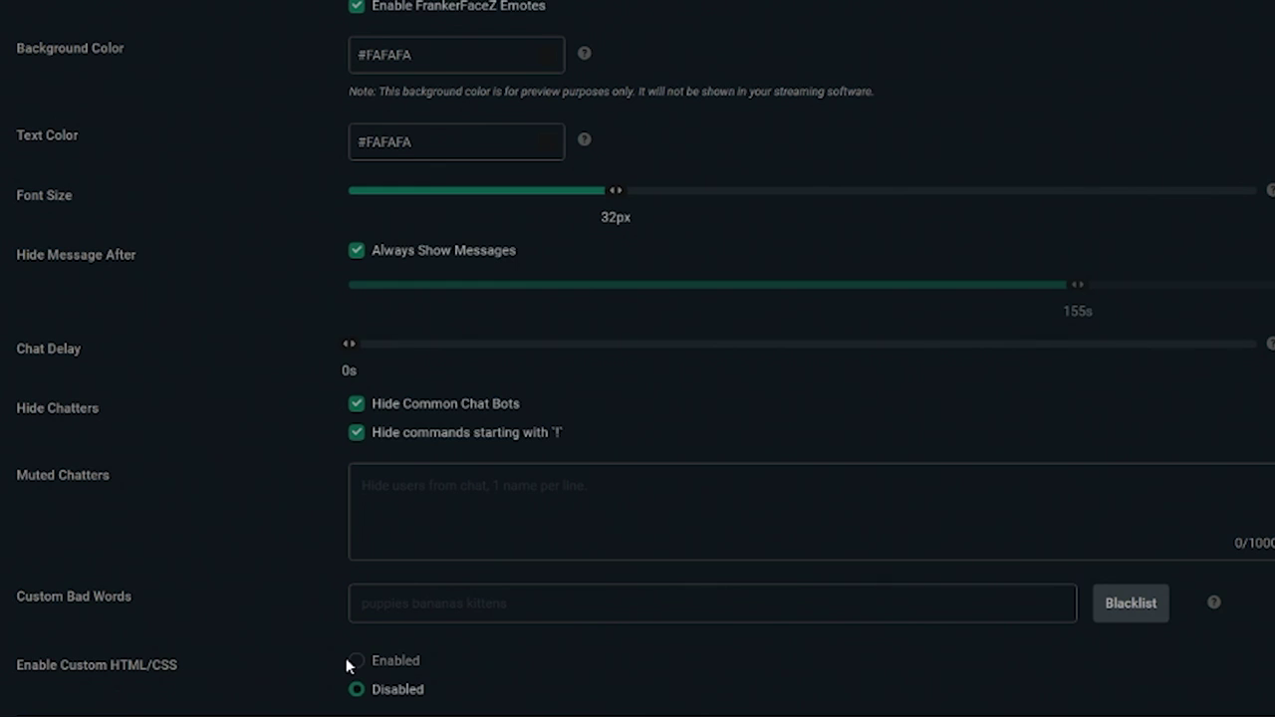
Scroll back up through the remaining Chat Box settings.
scroll(266, 545, "up", 7)
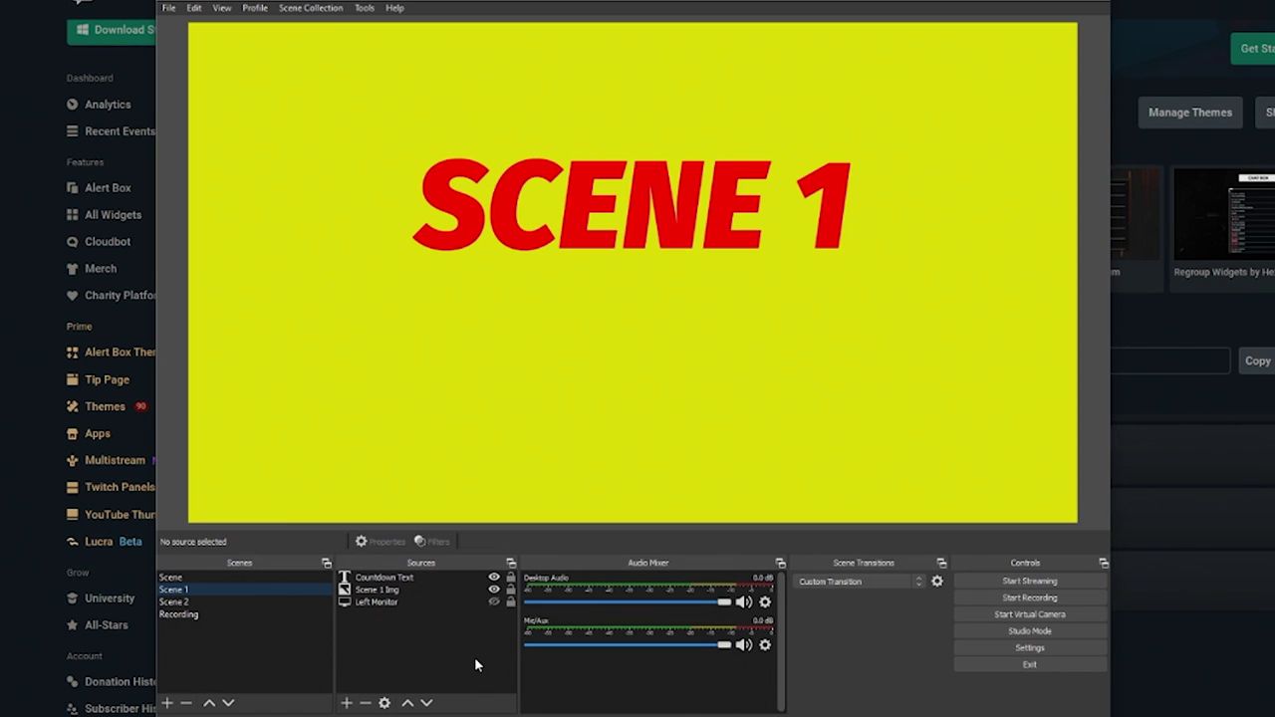
Add a Browser source named 'Chat Overlay' to Scene 1.
left_click(346, 703)
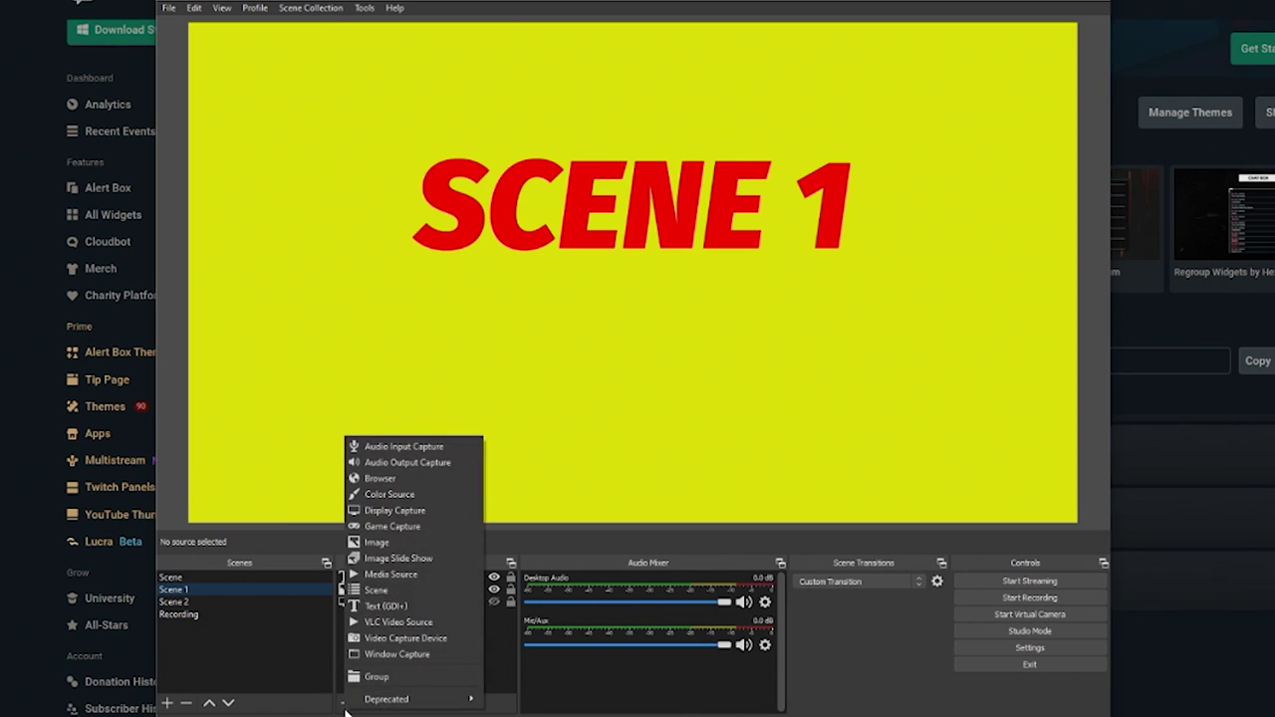
left_click(393, 480)
type("Chat Overlay")
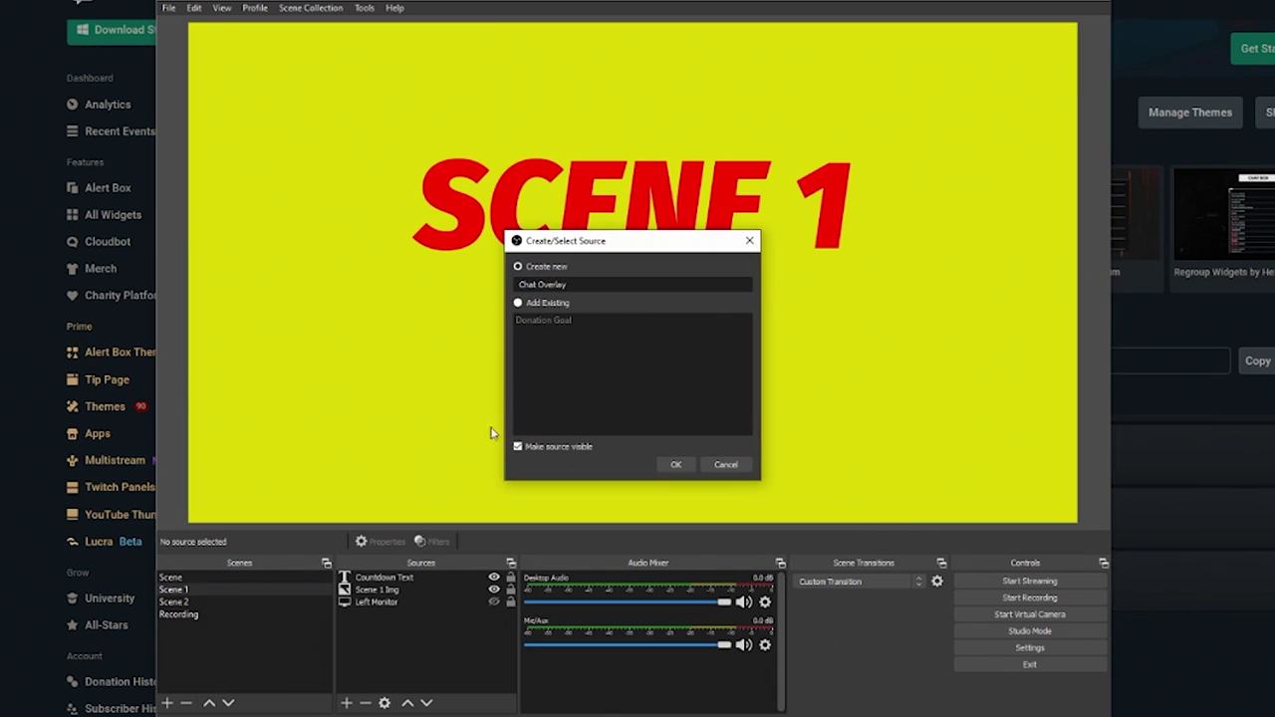
left_click(675, 464)
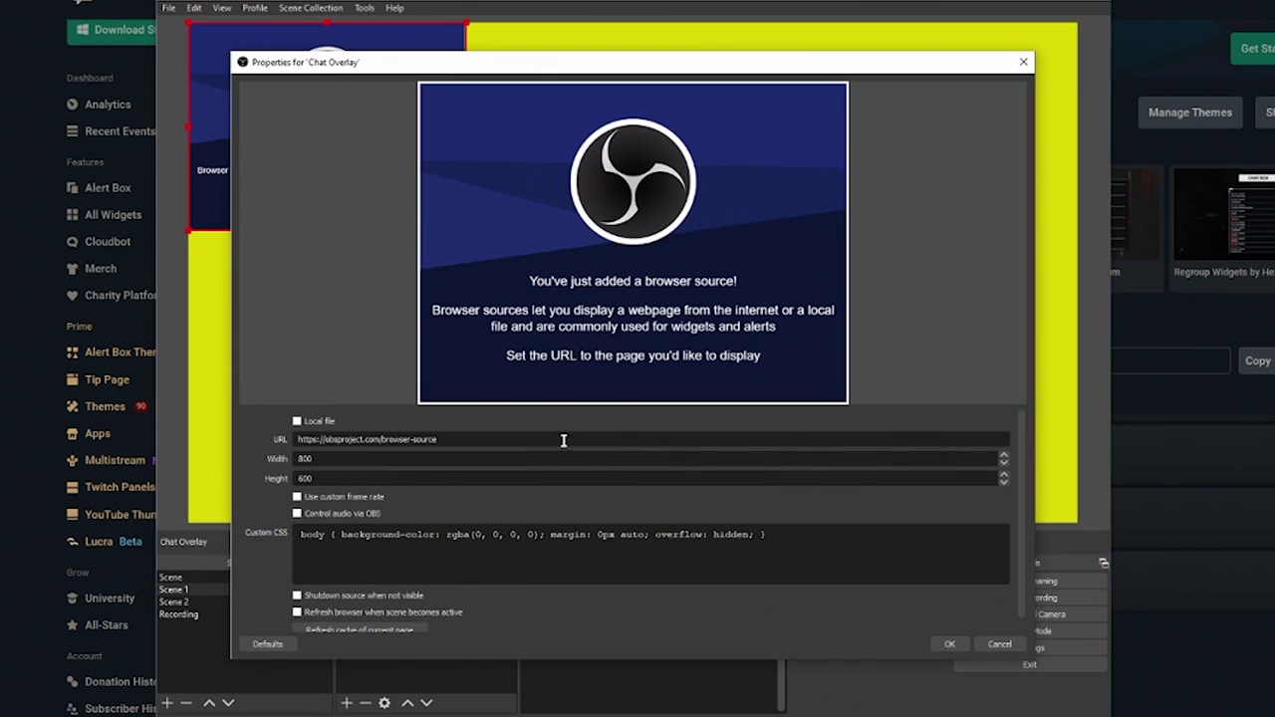
Set the Chat Overlay browser source to width 400 and height 700, then confirm.
left_click_drag(487, 439, 279, 448)
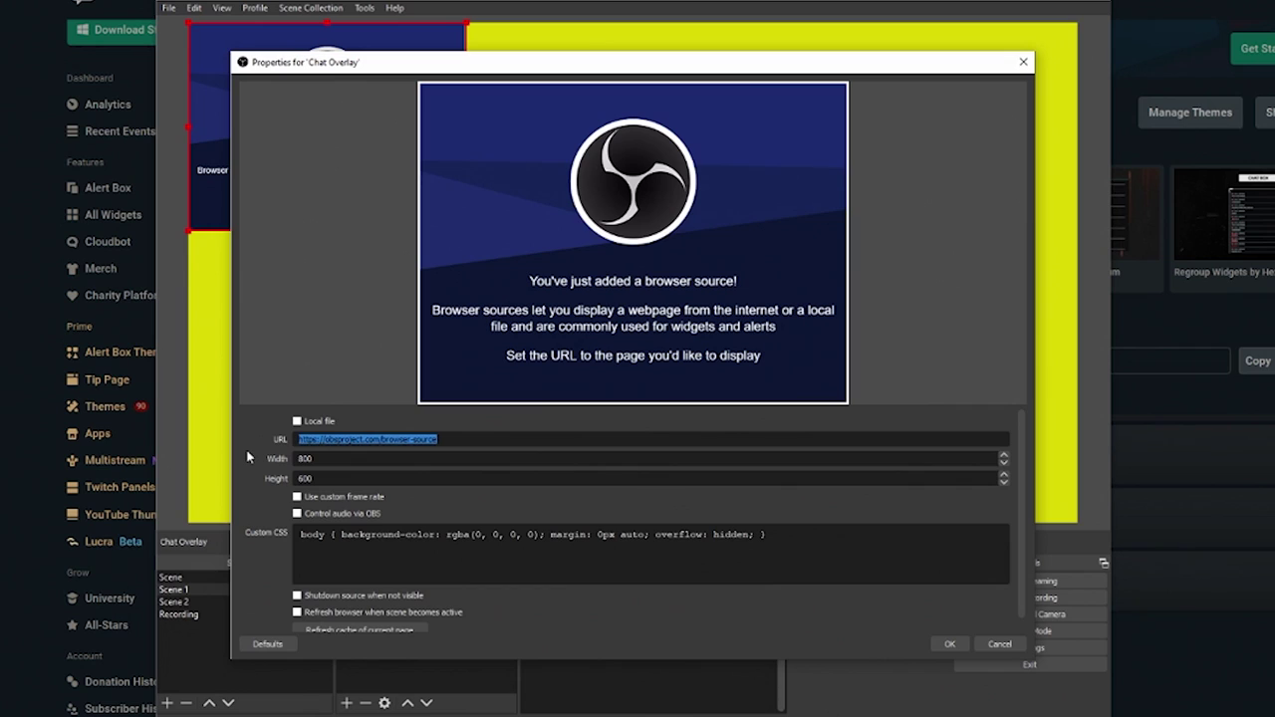
left_click(329, 459)
key("ctrl+a")
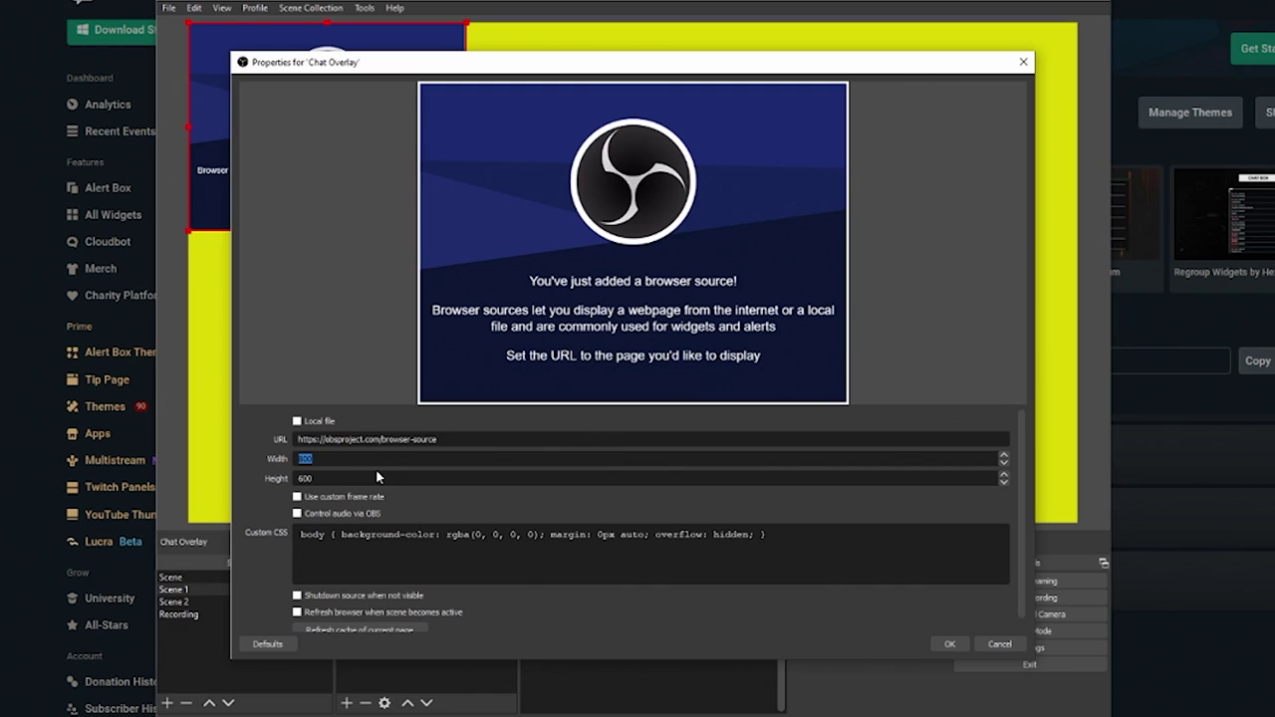
type("700")
key("BackSpace")
key("BackSpace")
key("BackSpace")
type("400")
key("Tab")
type("700")
scroll(272, 529, "down", 1)
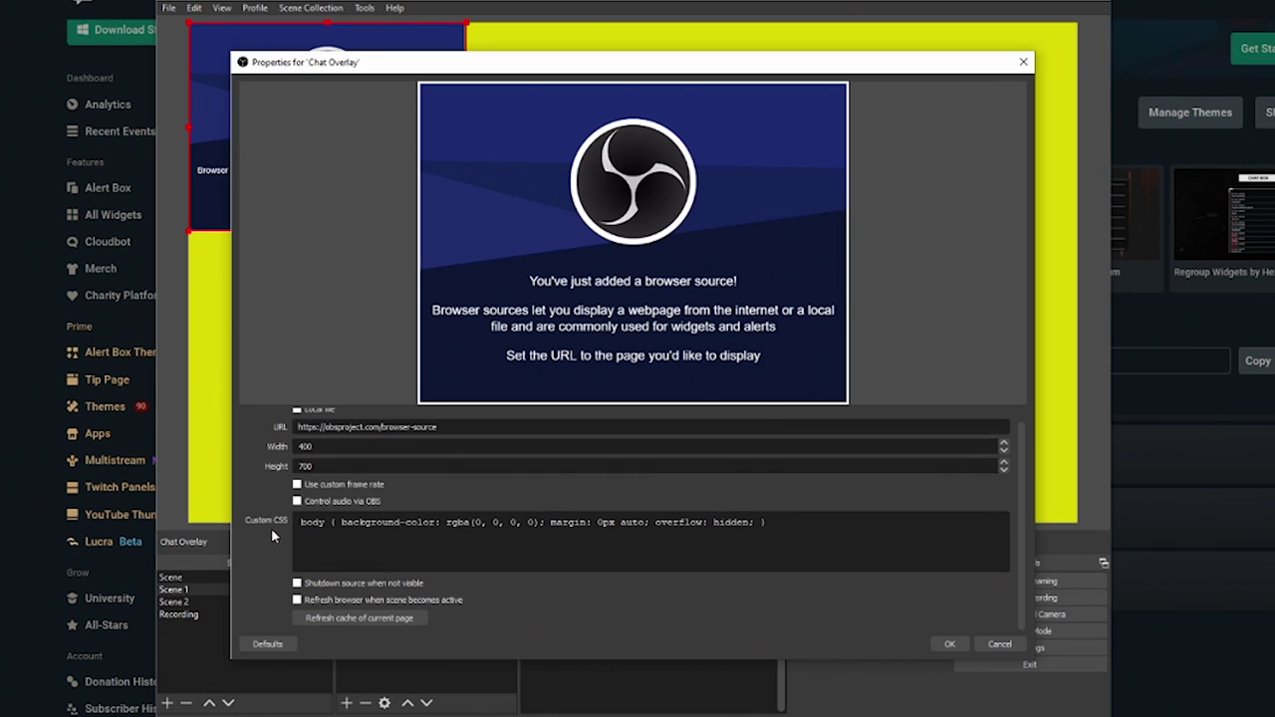
scroll(271, 528, "up", 1)
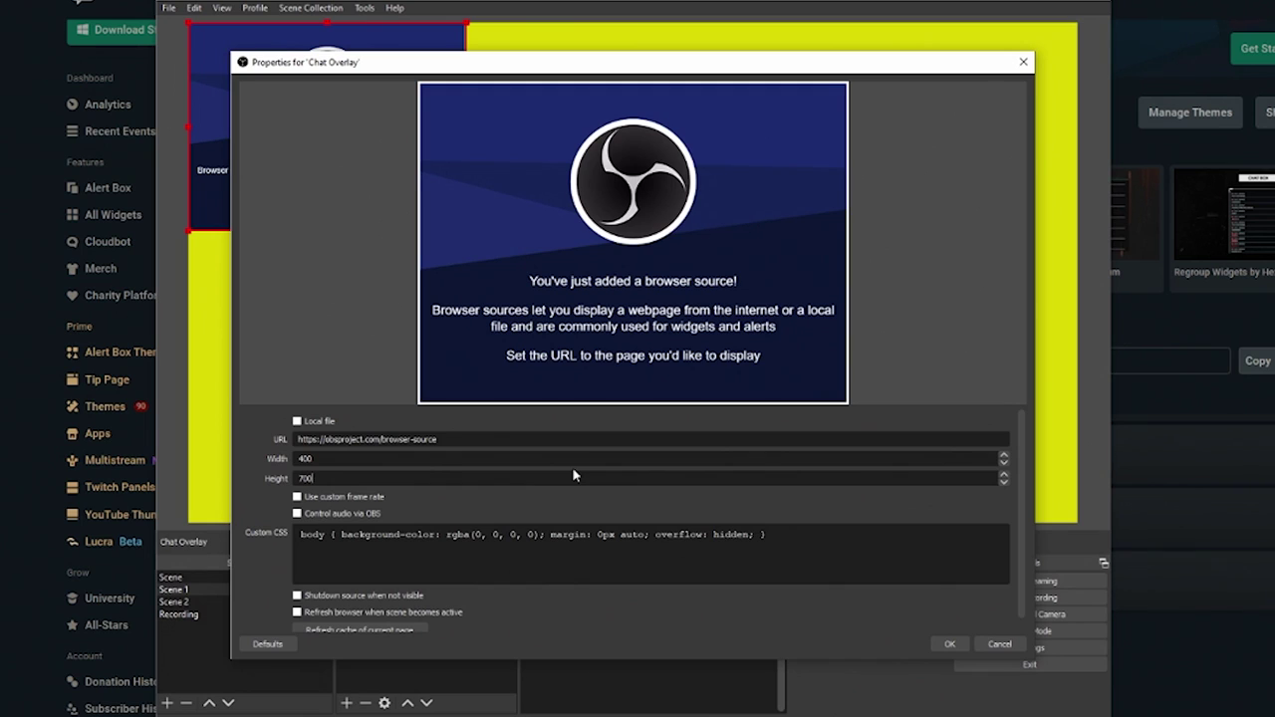
key("Return")
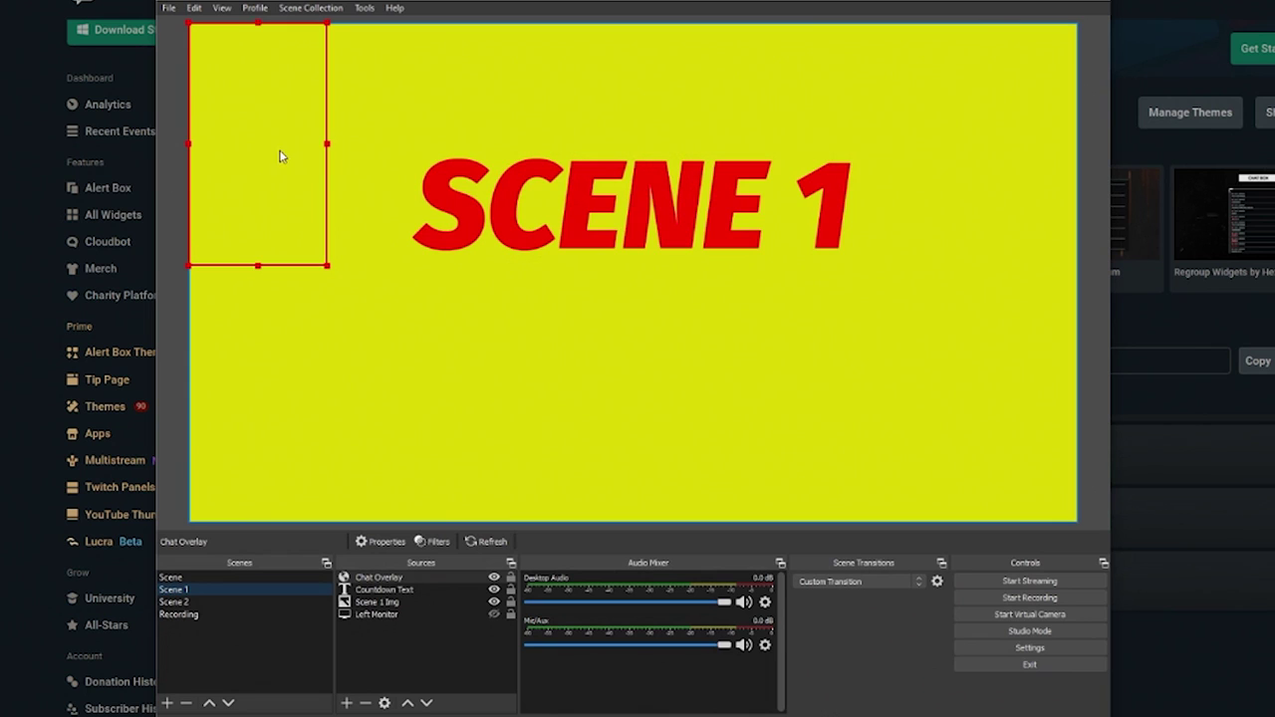
Move the Chat Overlay box to the right side of Scene 1 and select it.
left_click_drag(279, 157, 1025, 315)
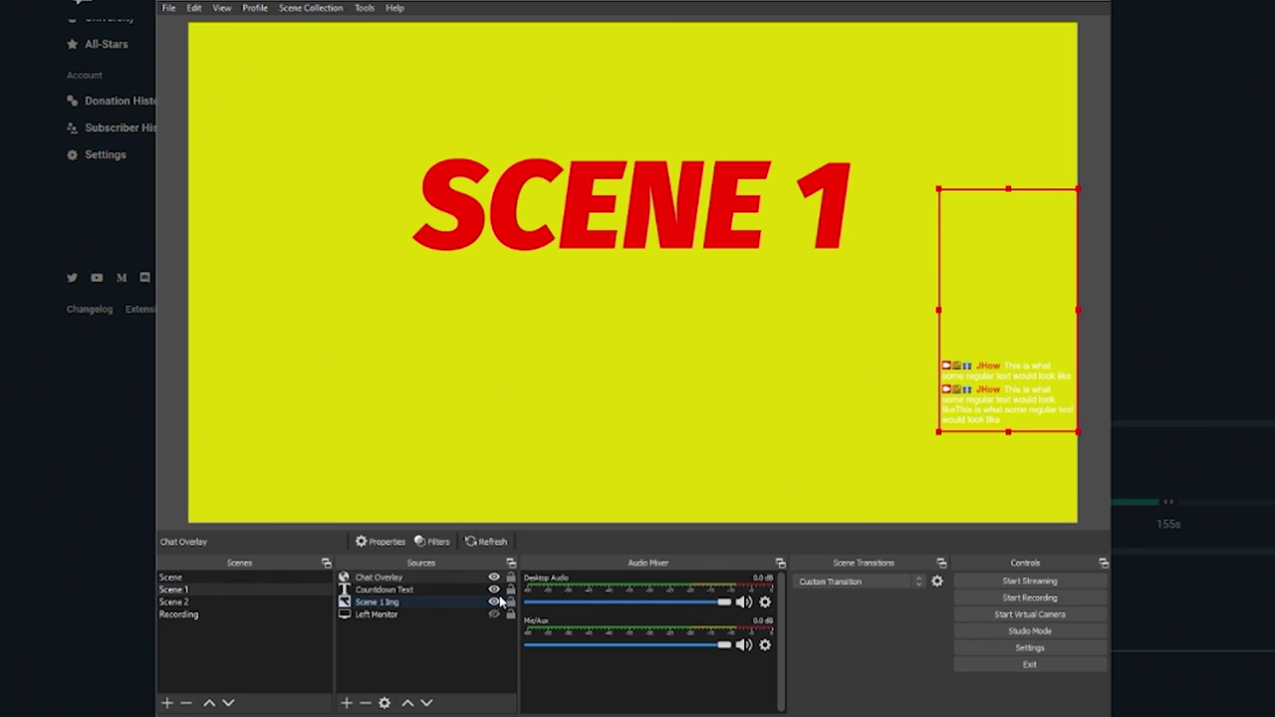
left_click(1023, 216)
Widen the Chat Overlay source leftward so it fills Scene 1's right side up to the SCENE 1 title.
mouse_move(939, 315)
left_mouse_down()
mouse_move(905, 315)
mouse_move(926, 321)
left_mouse_up()
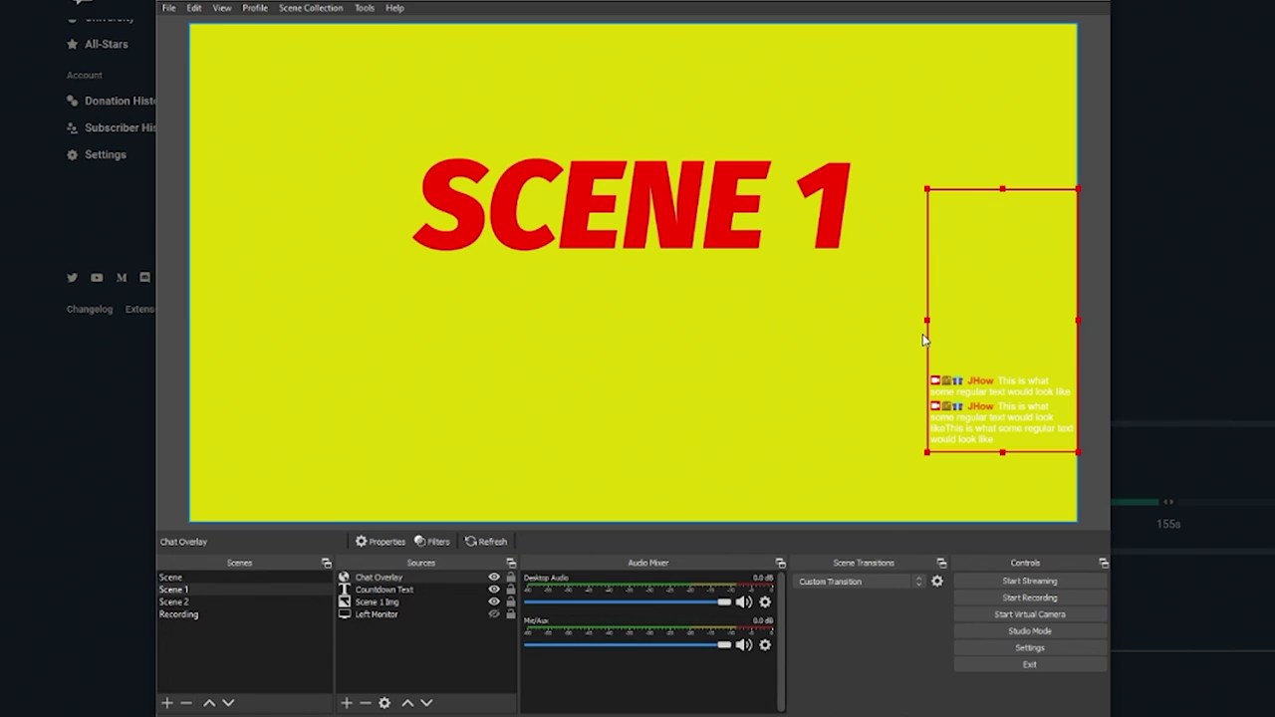
left_click_drag(993, 433, 920, 406)
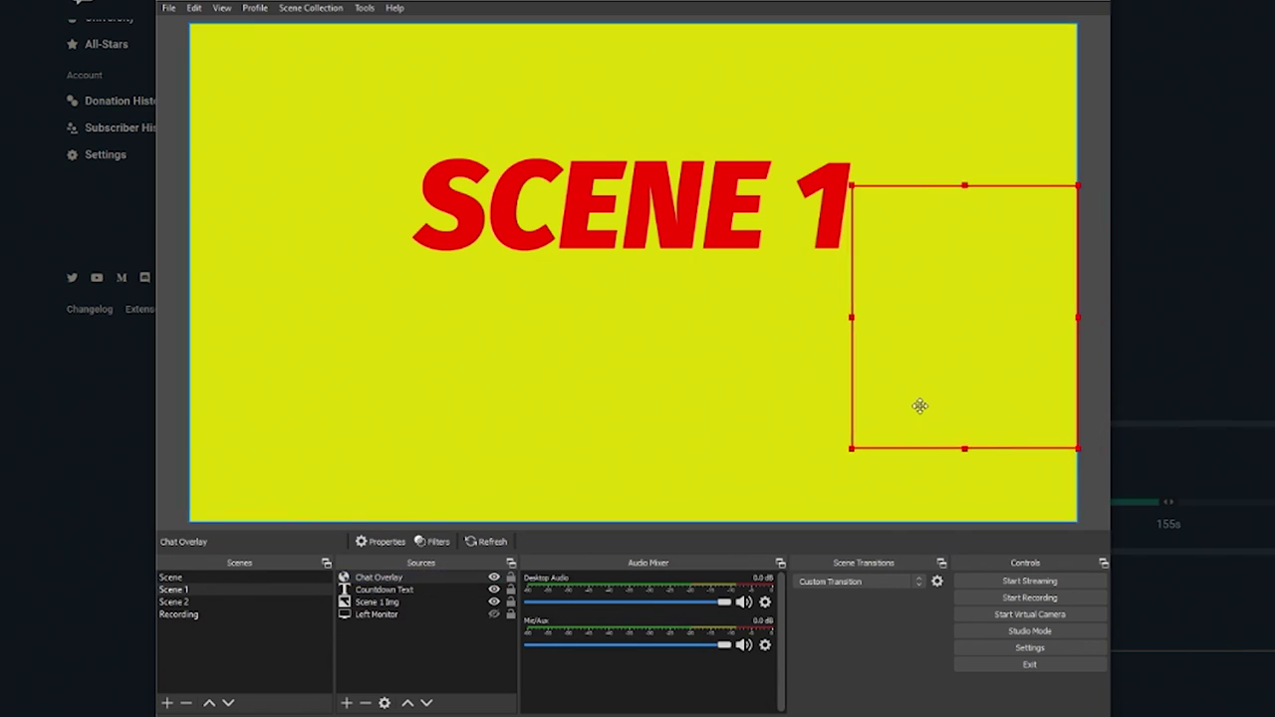